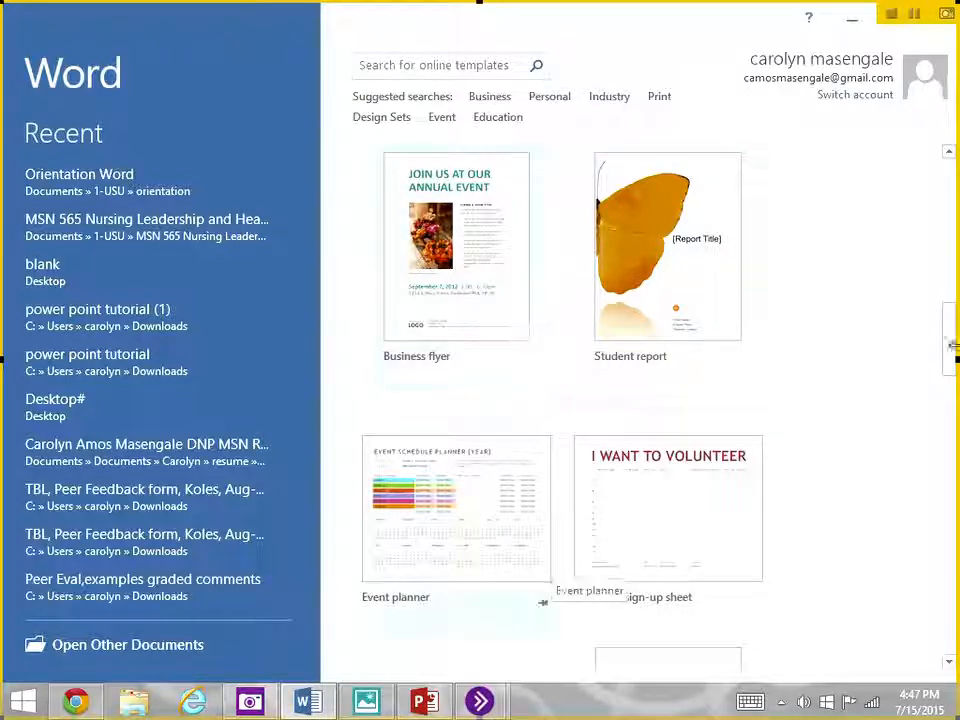
- Create a blank document and open the recent document Orientation Word
drag(950, 325, 953, 168)
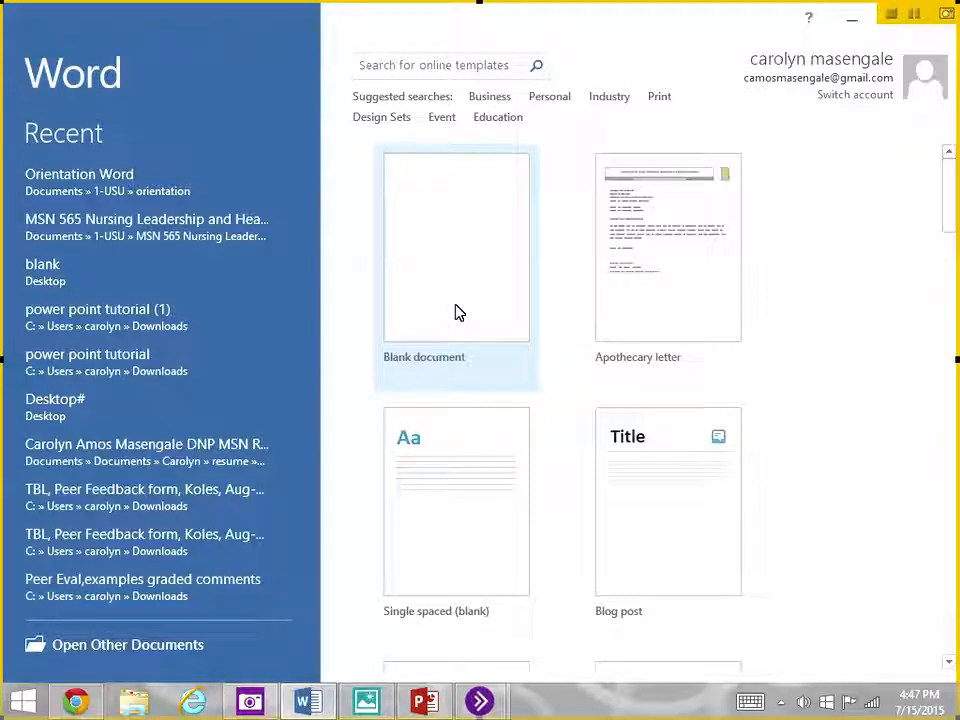
click(457, 312)
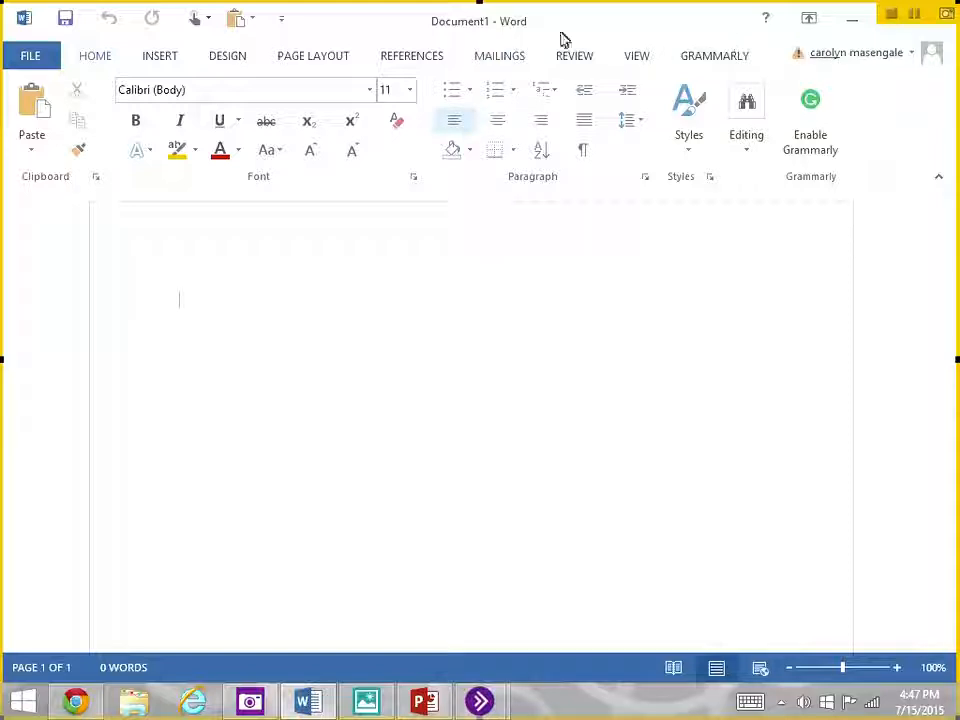
click(32, 57)
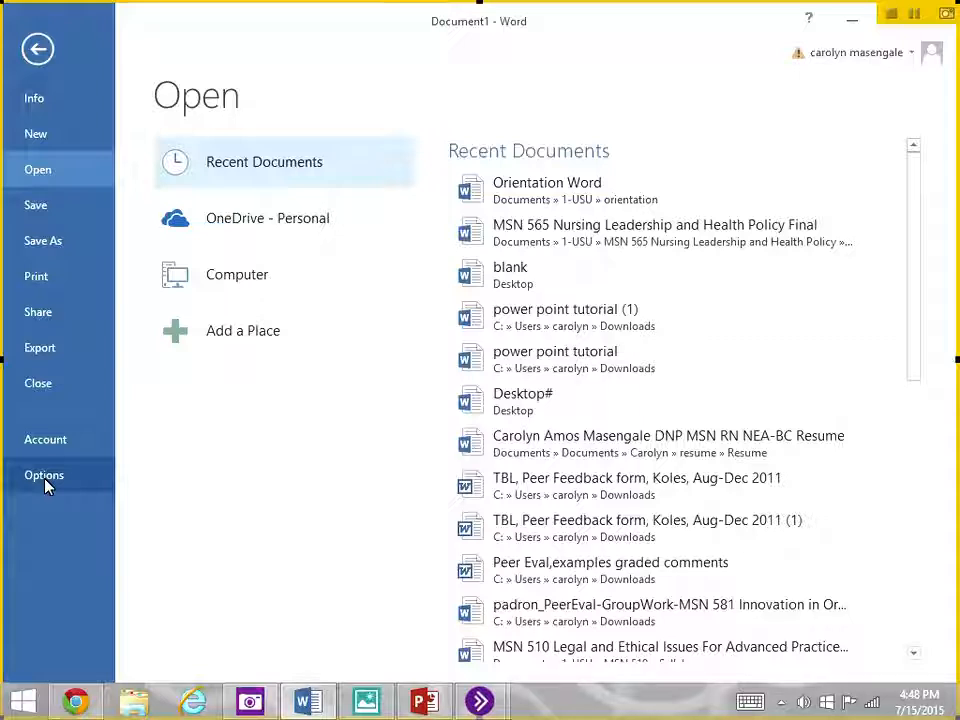
click(545, 198)
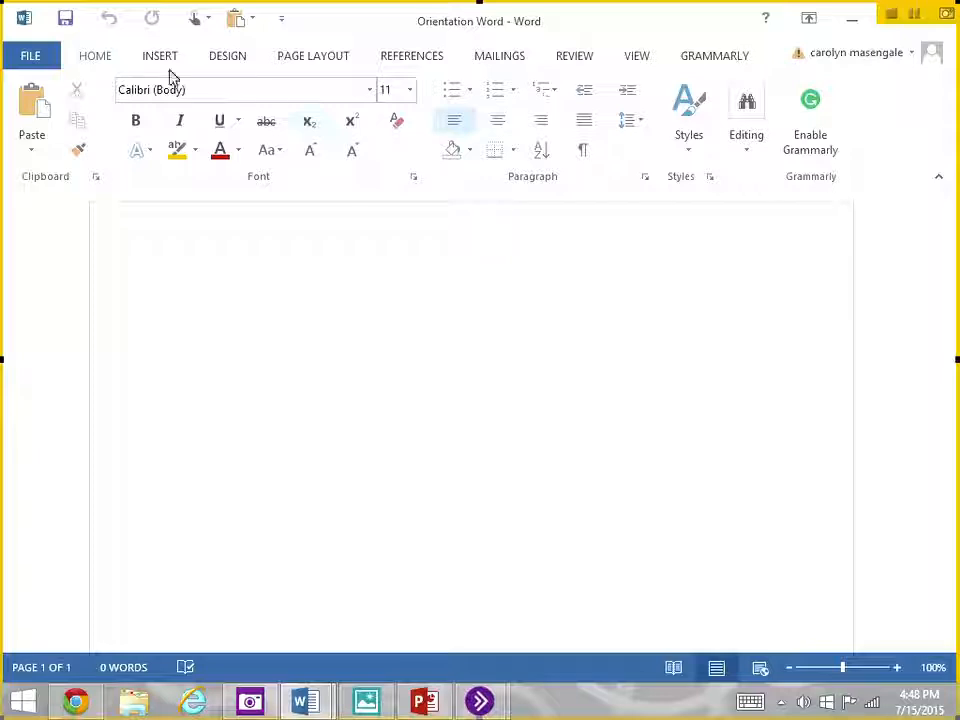
- Enter two lines of filler text, ";lksjhn'lasirdhj't" and "Aweipuajt'alsikrtgjh", followed by a new empty line
text(;lk)
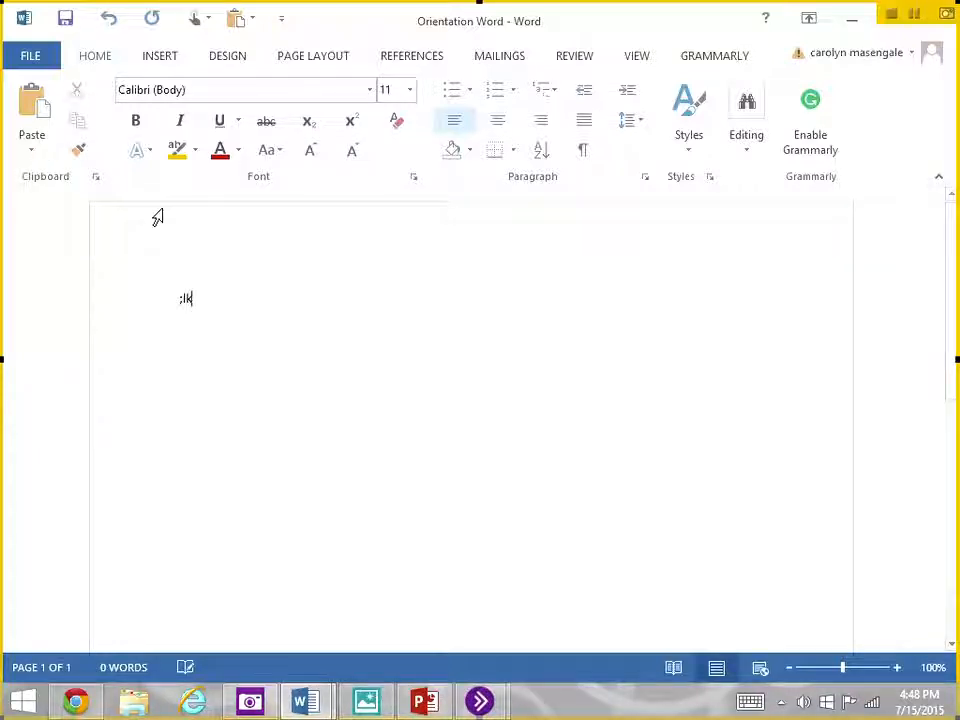
text(sjhn'lasirdhj't)
key(Return)
text(Aweipuajt'alsikrtgjh)
key(Return)
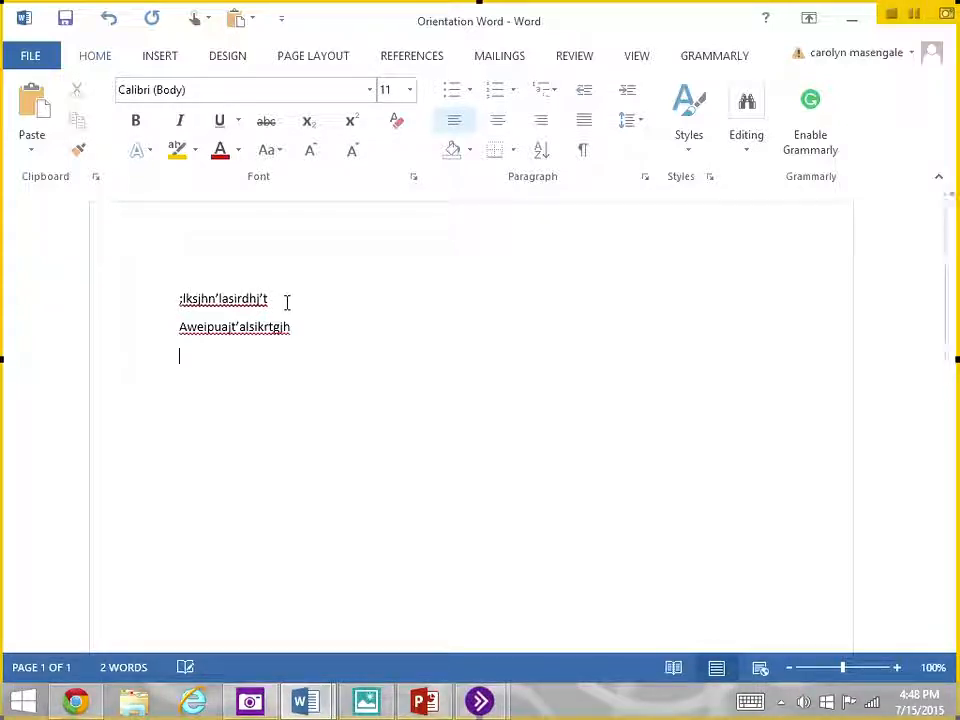
- Copy the first line of filler text and cut it from the document
triple_click(169, 298)
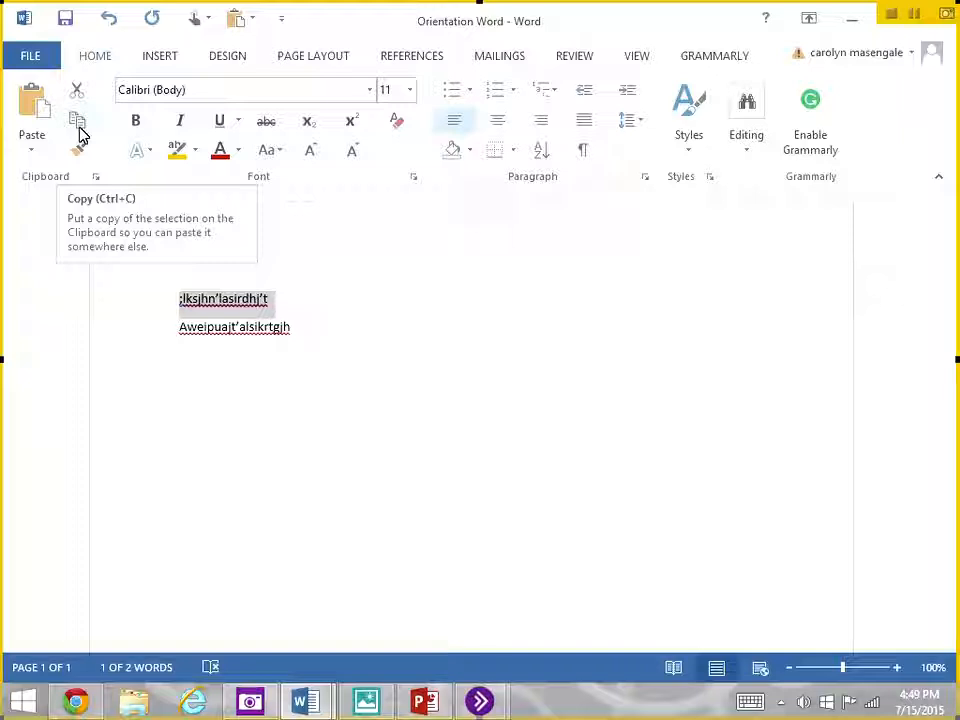
click(80, 128)
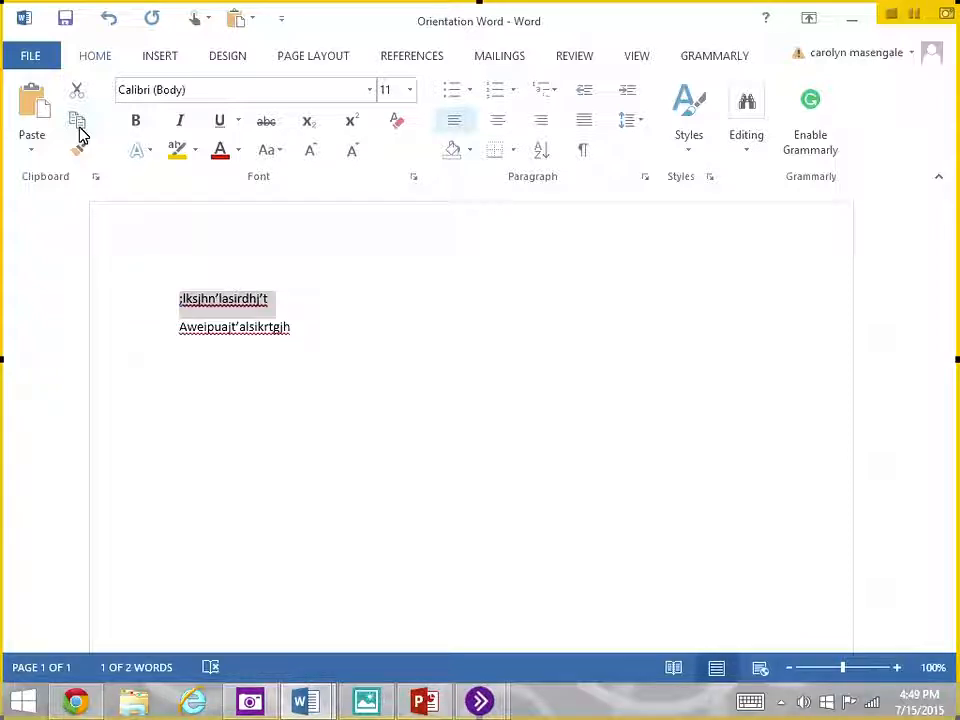
click(76, 92)
click(31, 156)
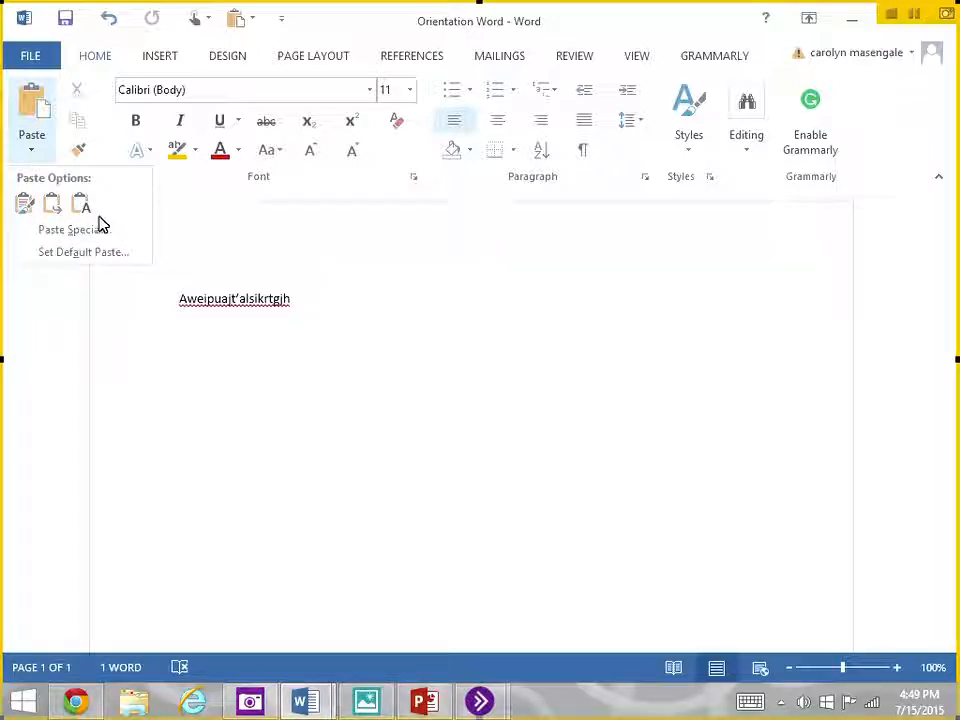
click(265, 264)
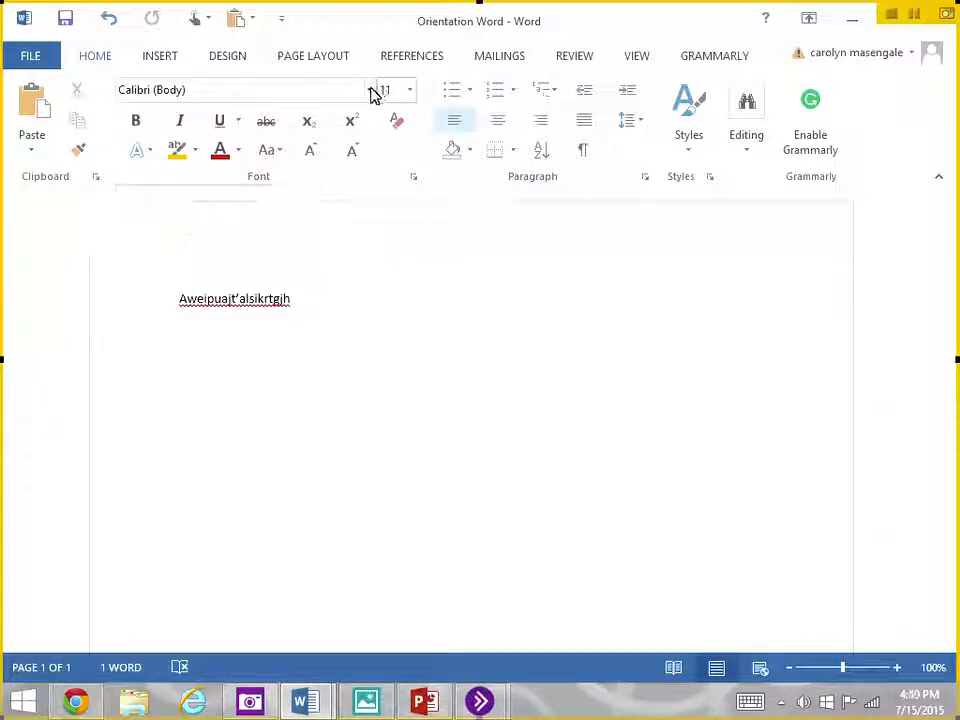
- Set the font to Times New Roman, size 12, at the insertion point
click(368, 91)
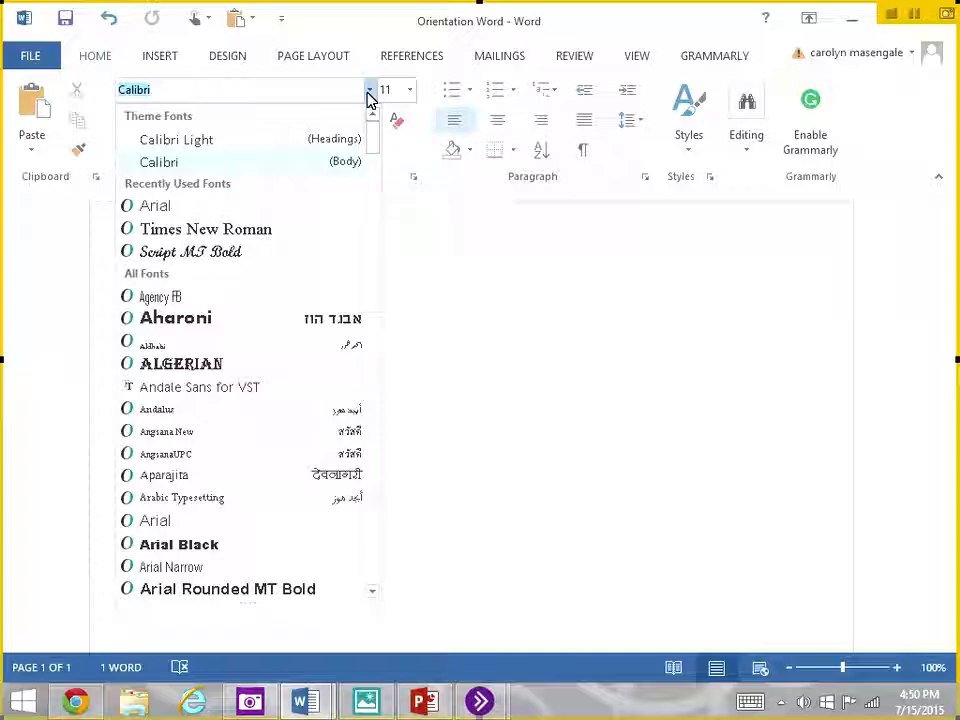
click(285, 238)
click(409, 90)
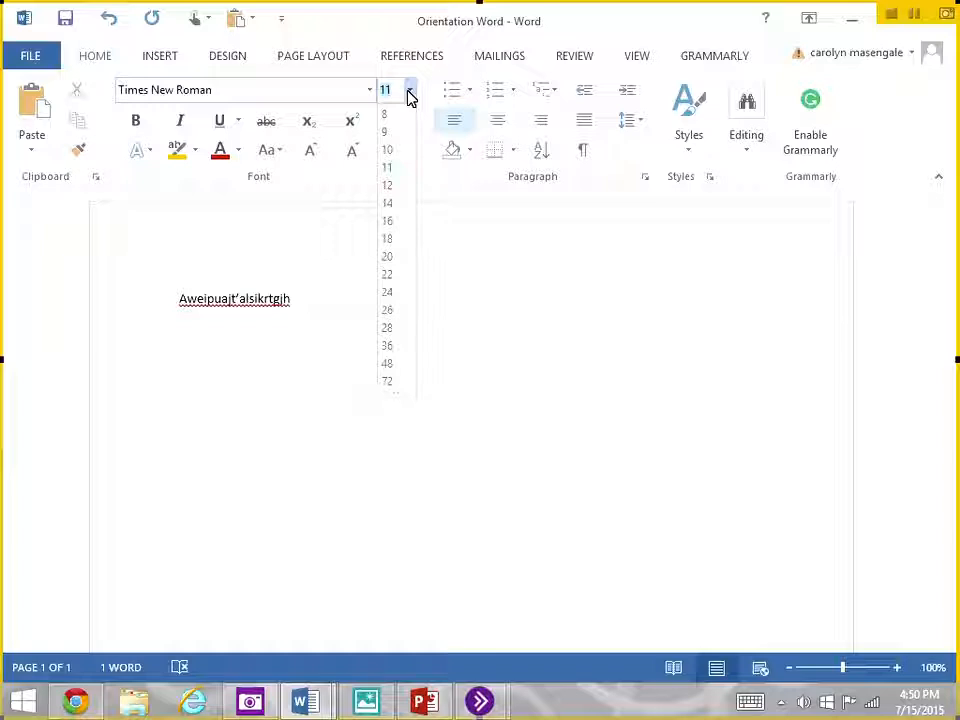
click(386, 186)
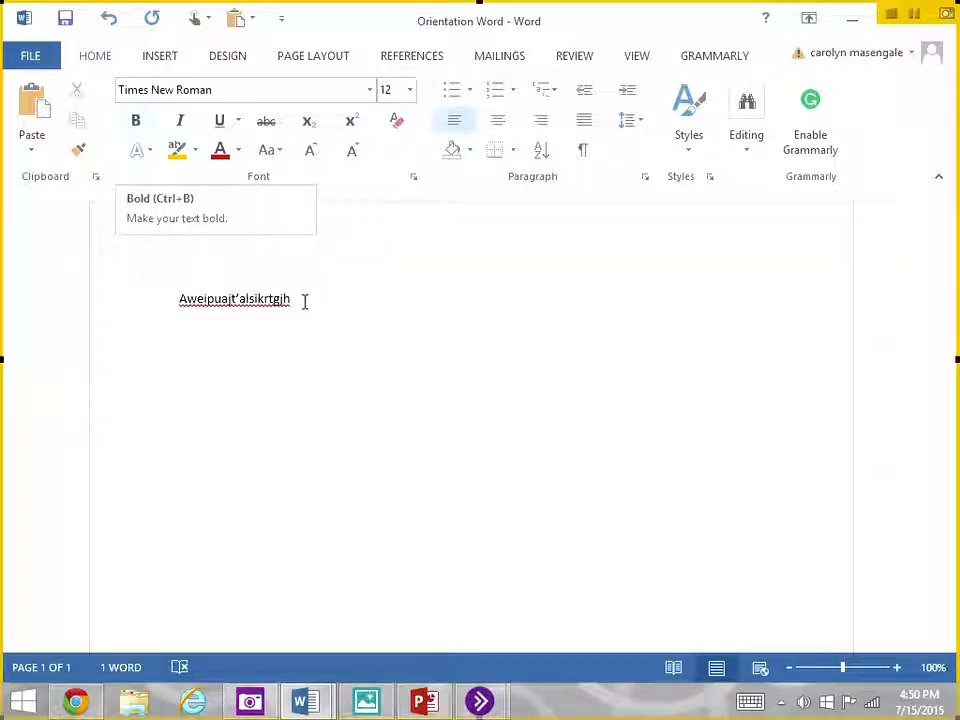
- Append the bold text "kkkllll" to the end of the remaining line
click(160, 310)
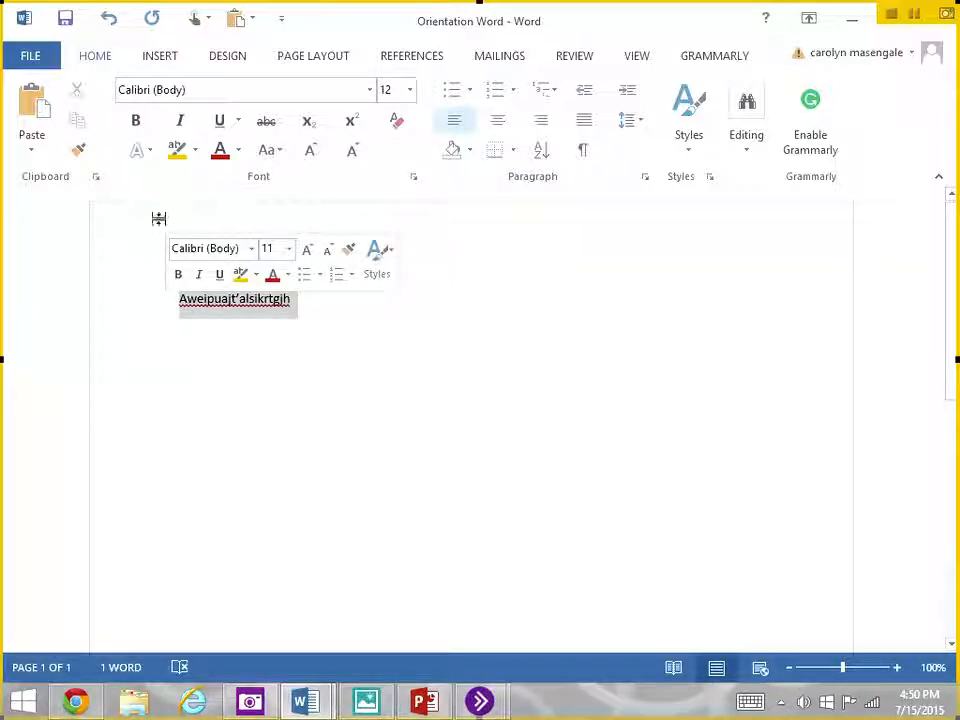
click(312, 308)
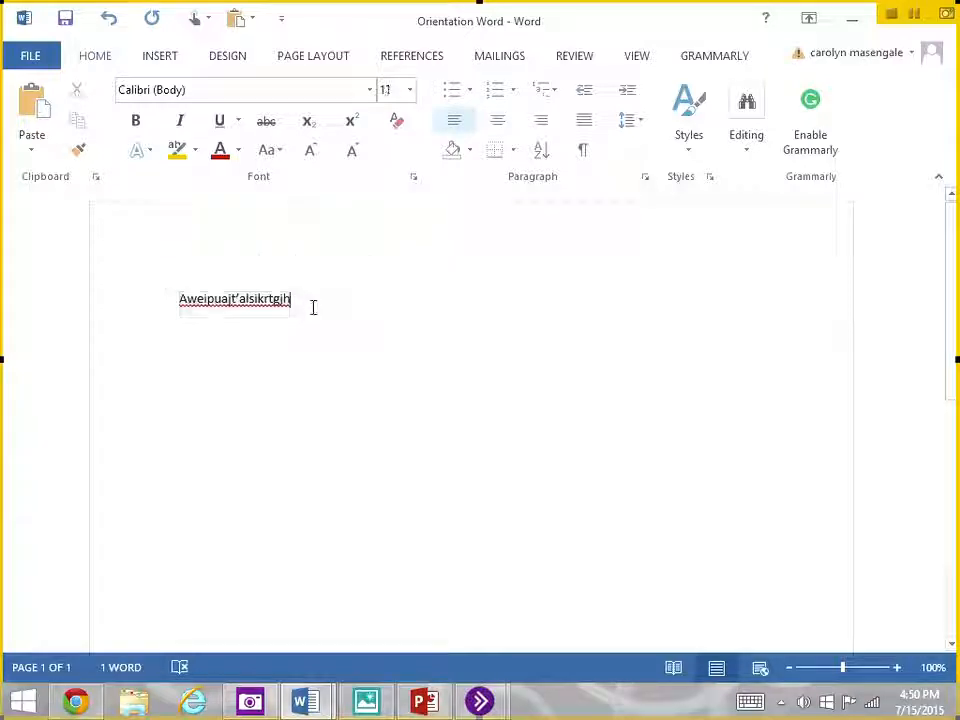
click(143, 123)
text(kkkll)
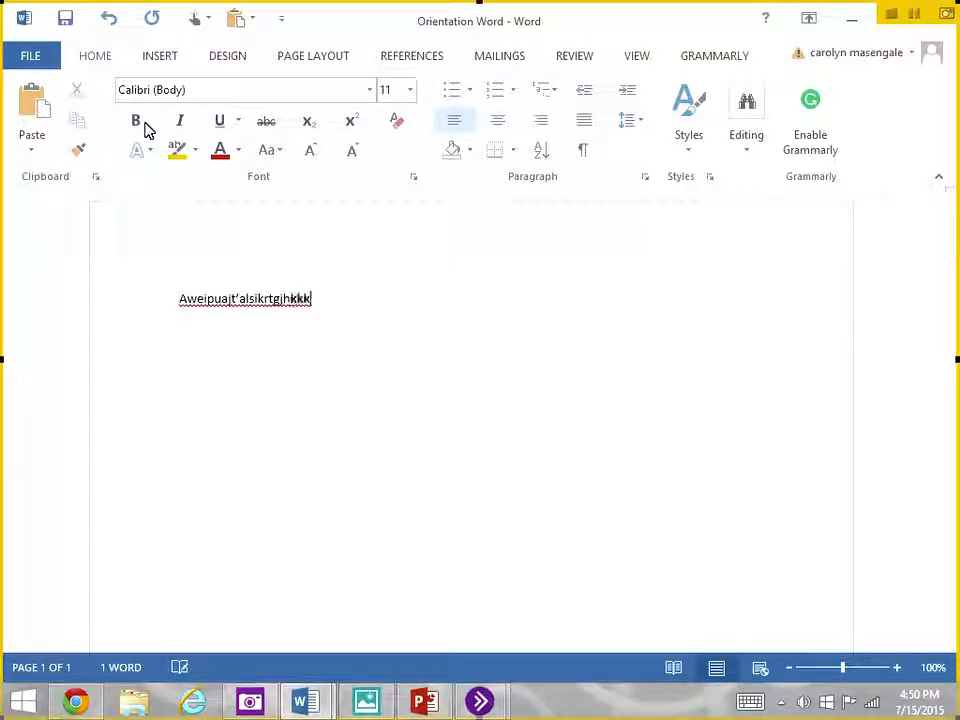
- Continue the line with bold italic text "jjkkklll" and underlined bold italic text "njjkkkklkk"
click(183, 121)
text(llll)
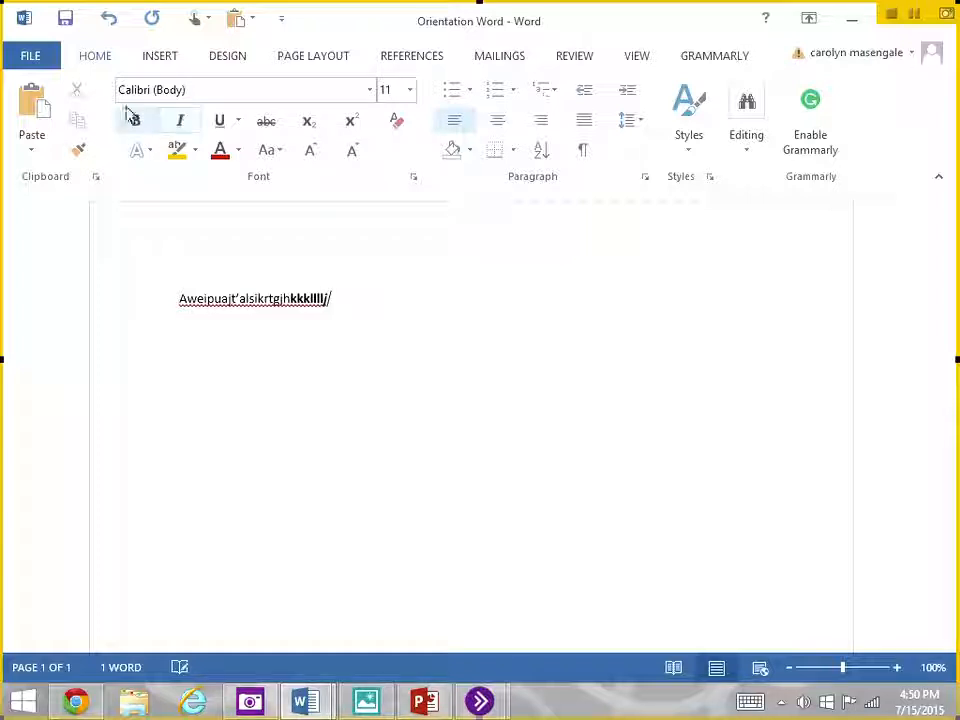
text(jjkkklll)
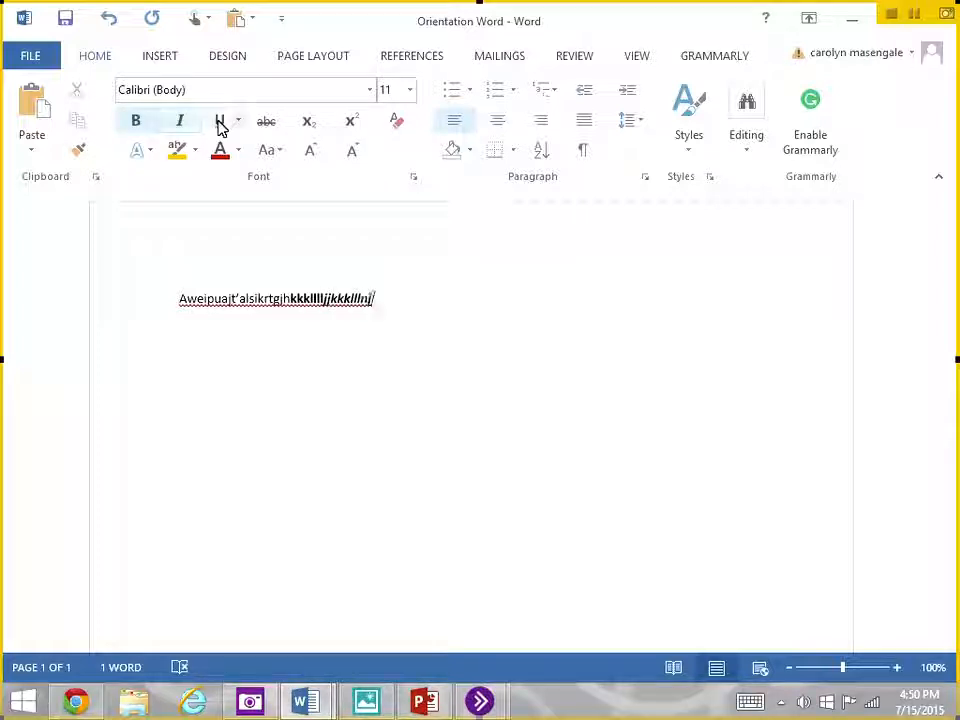
click(219, 122)
text(njjkkkklkk)
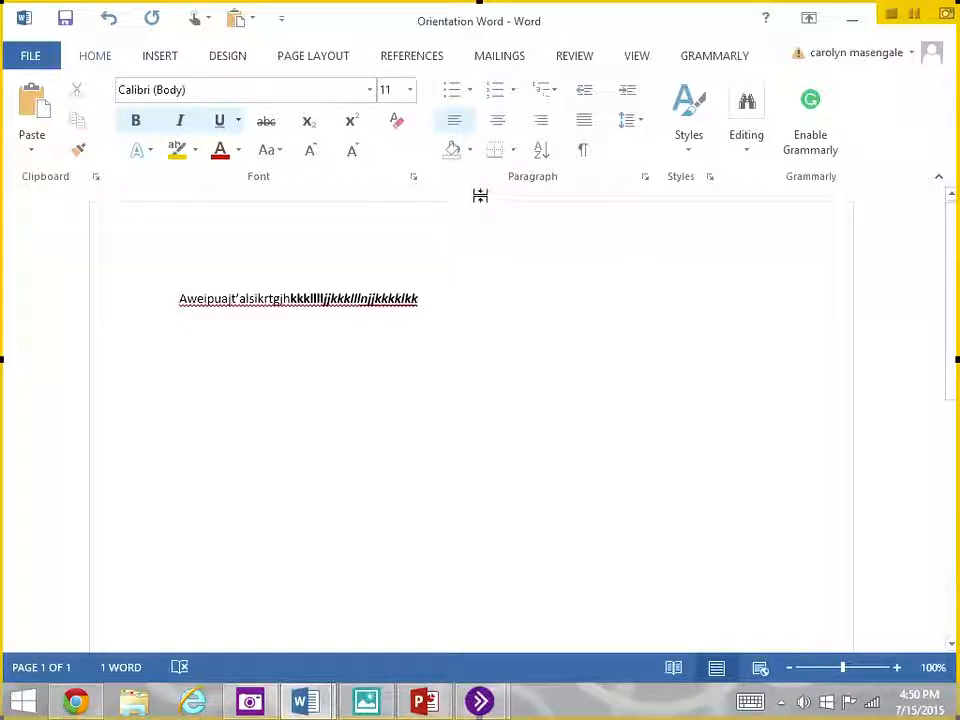
- Clear all formatting from the whole line of text
click(398, 124)
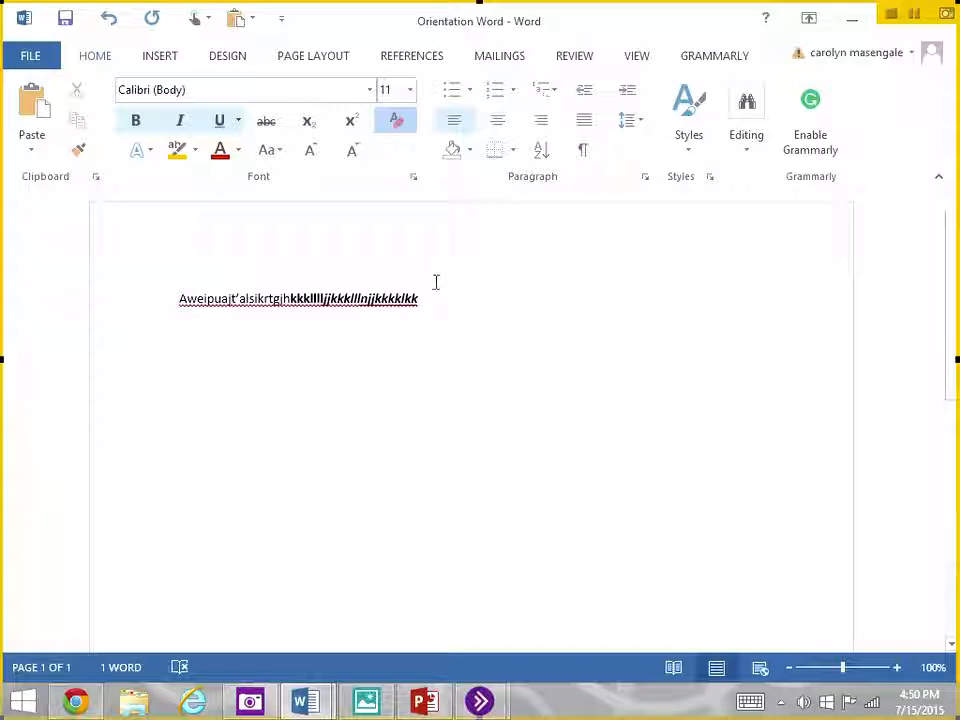
click(133, 305)
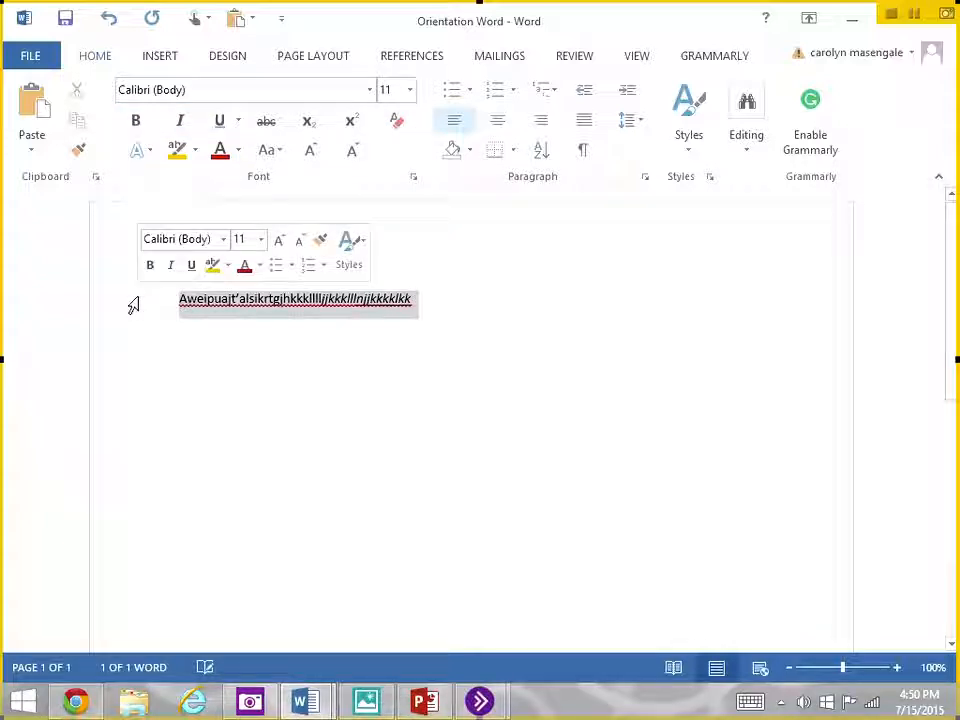
click(450, 285)
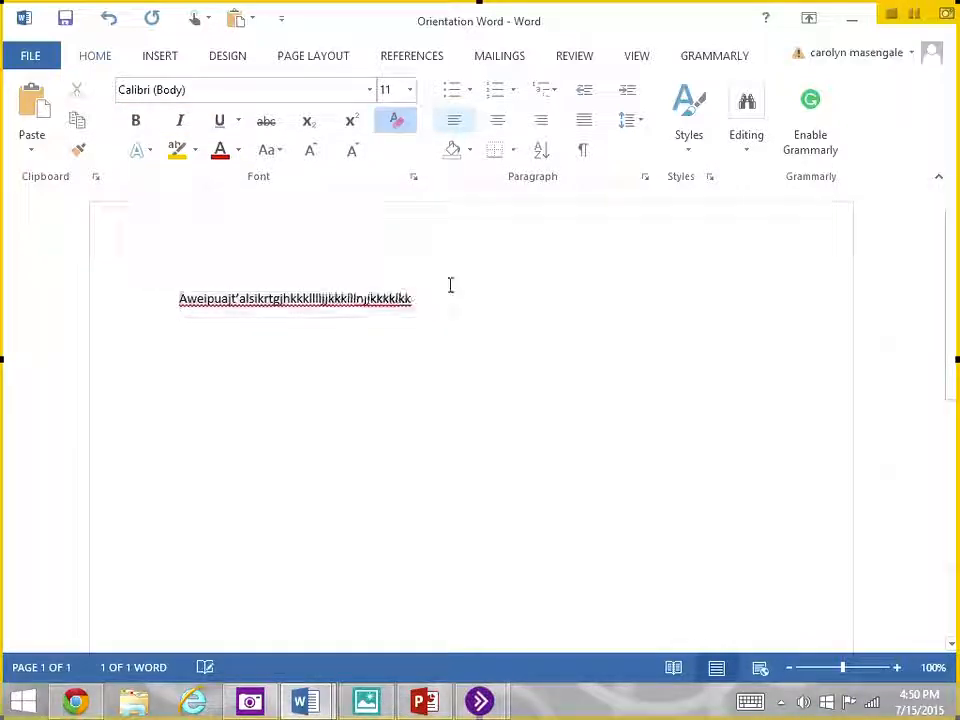
click(465, 317)
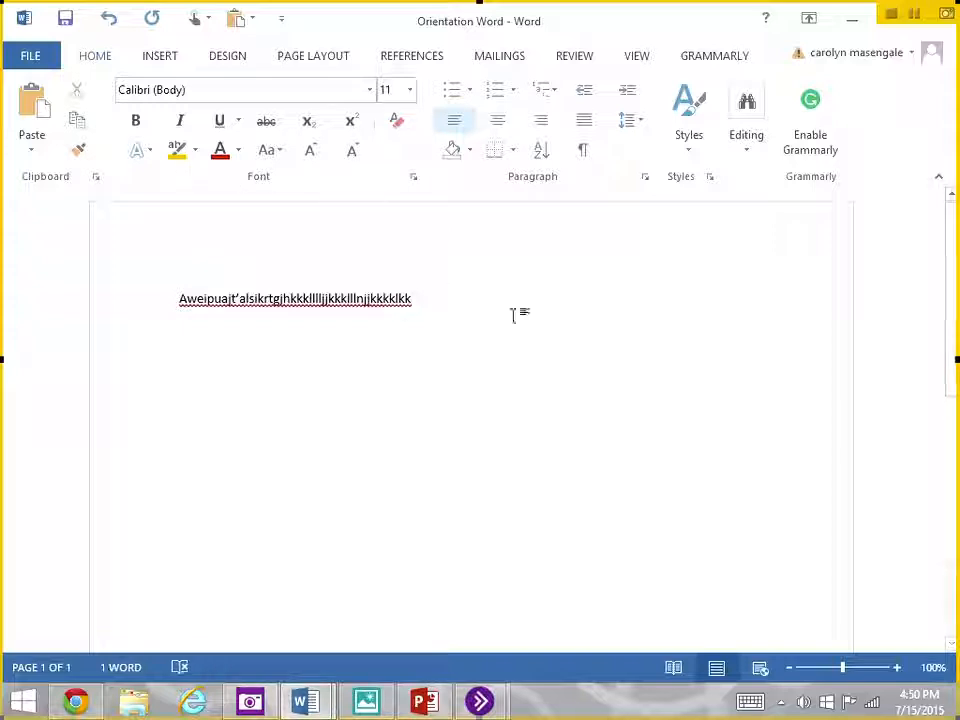
- Highlight the whole line in yellow and change its highlight color to bright green
click(167, 304)
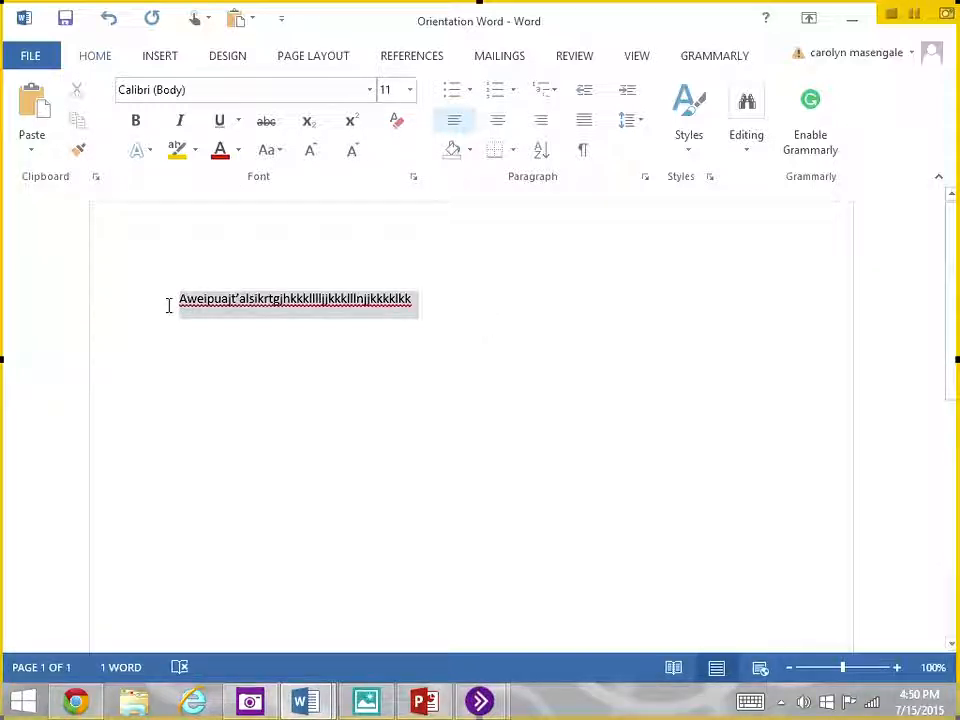
click(186, 153)
click(196, 153)
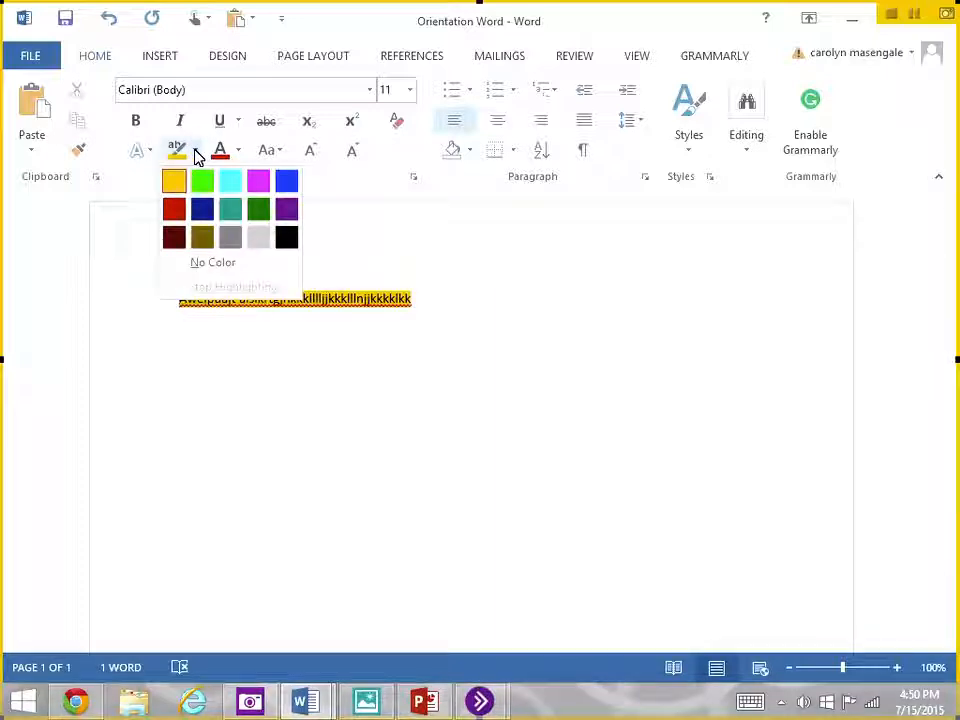
click(201, 182)
click(201, 182)
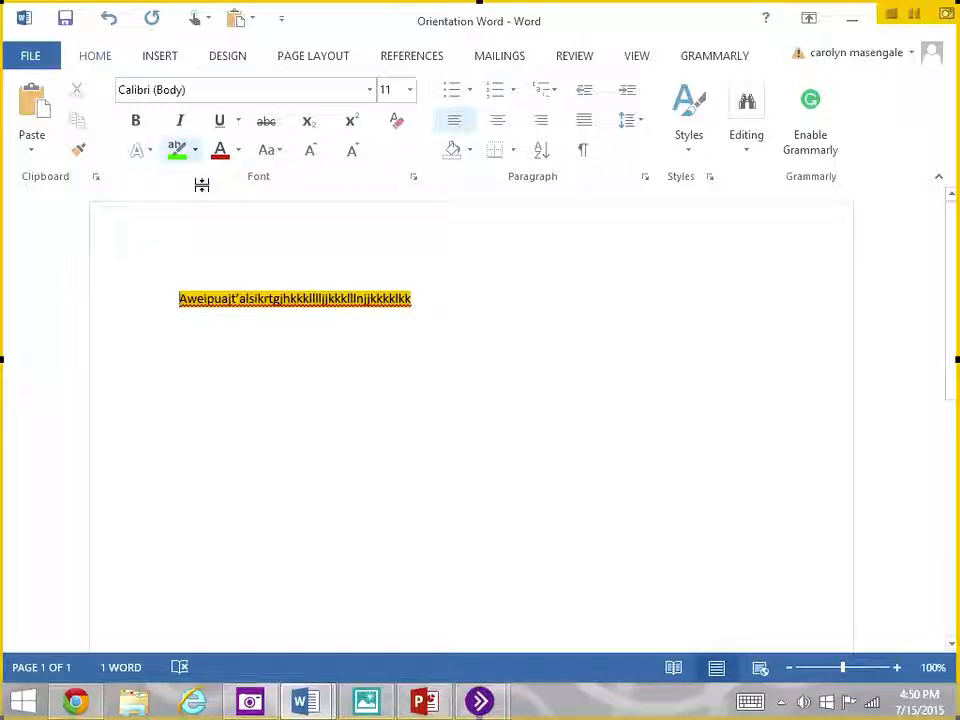
mouse_move(414, 298)
mouse_down()
mouse_move(268, 283)
mouse_move(171, 296)
mouse_up()
click(181, 159)
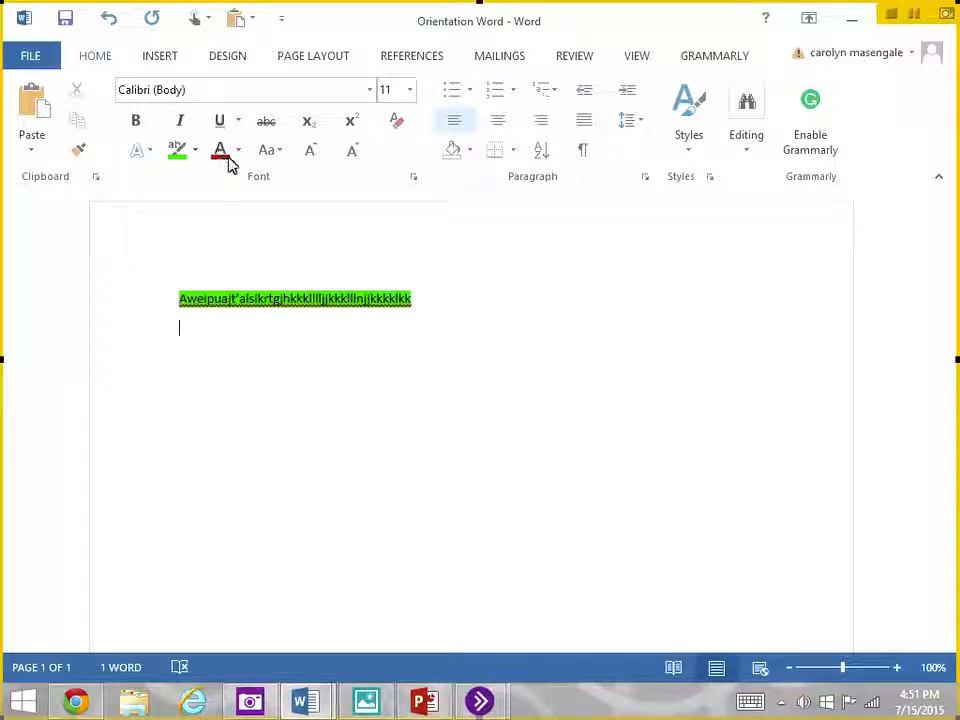
click(239, 152)
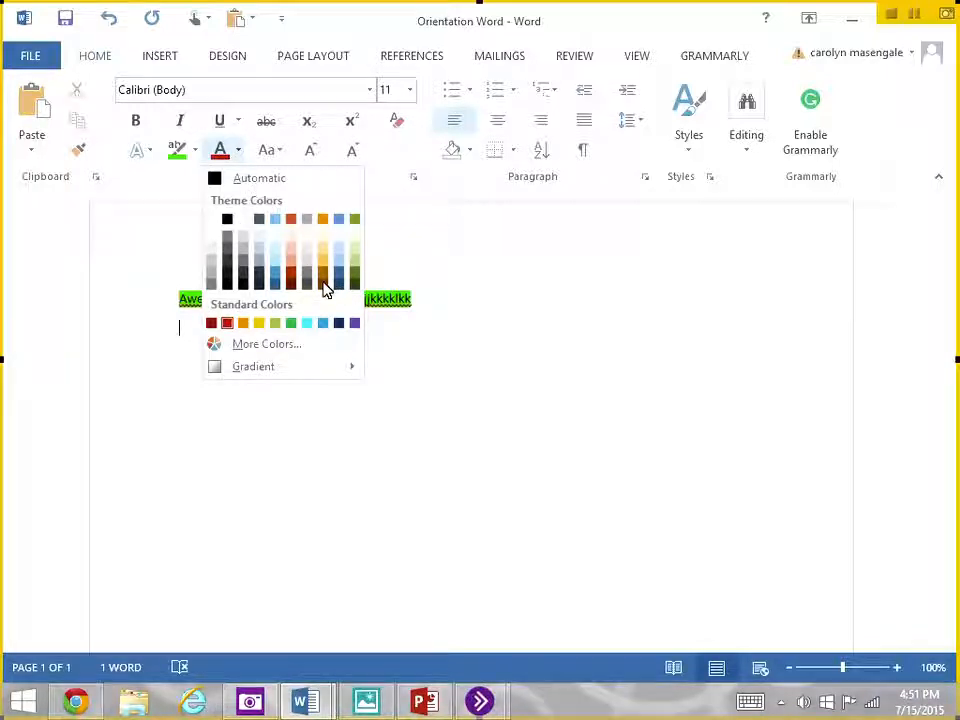
click(476, 296)
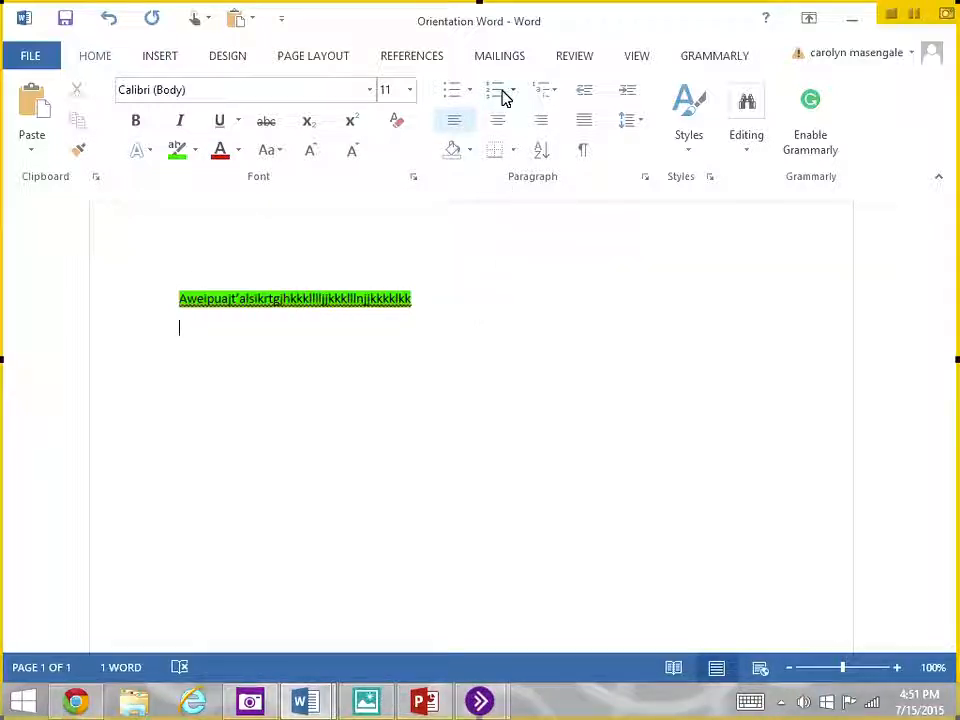
- Format the empty line below the highlighted text as a bulleted list item and change it to a numbered one
click(457, 100)
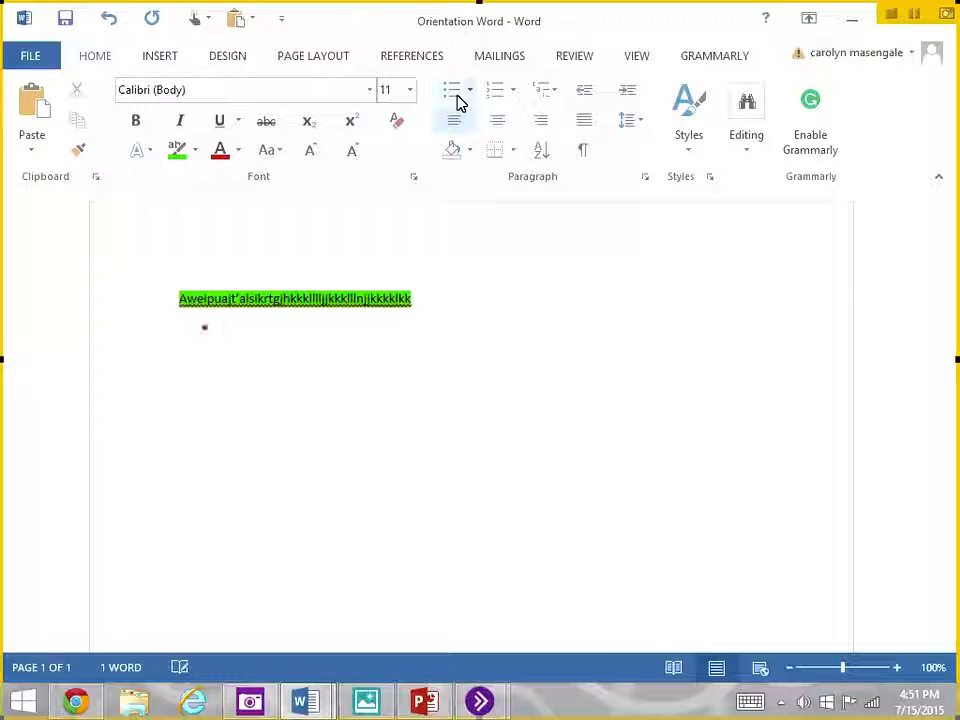
click(495, 100)
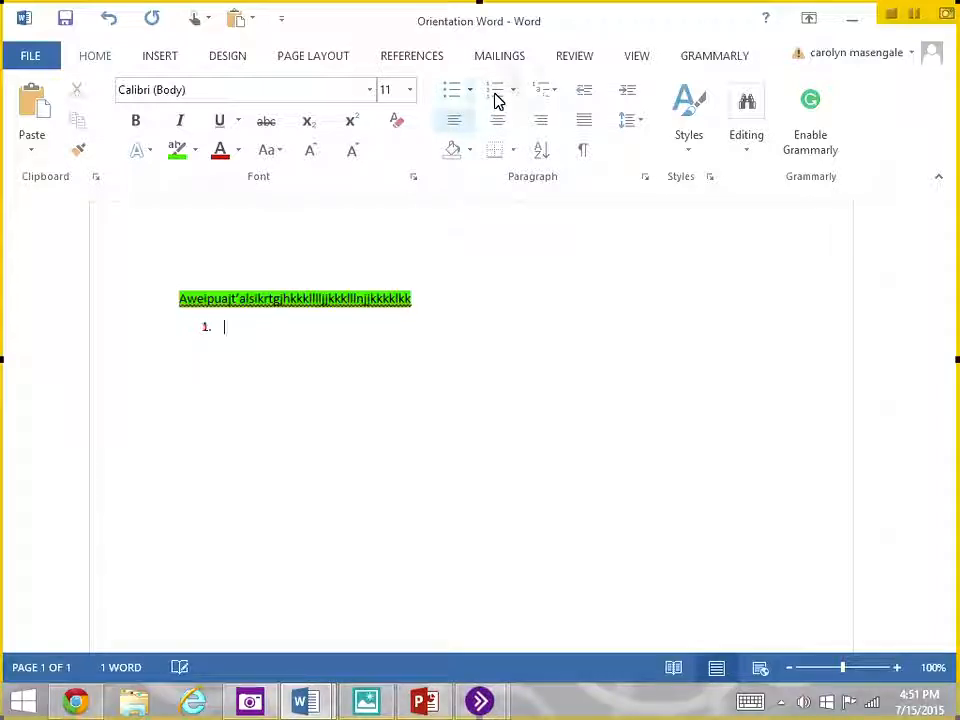
click(549, 93)
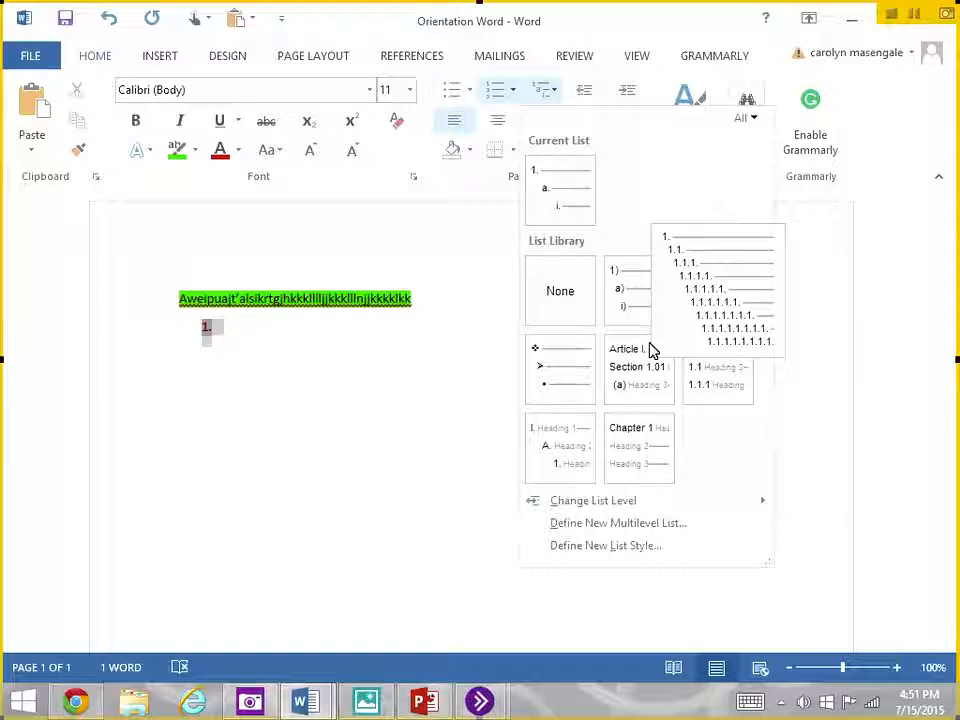
mouse_move(652, 350)
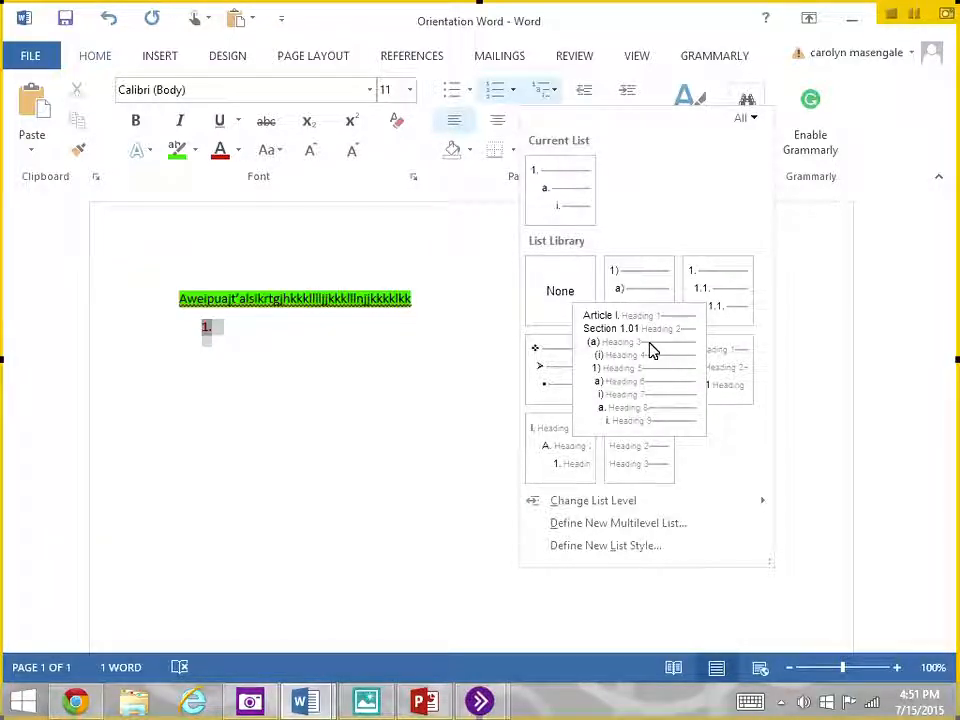
click(474, 282)
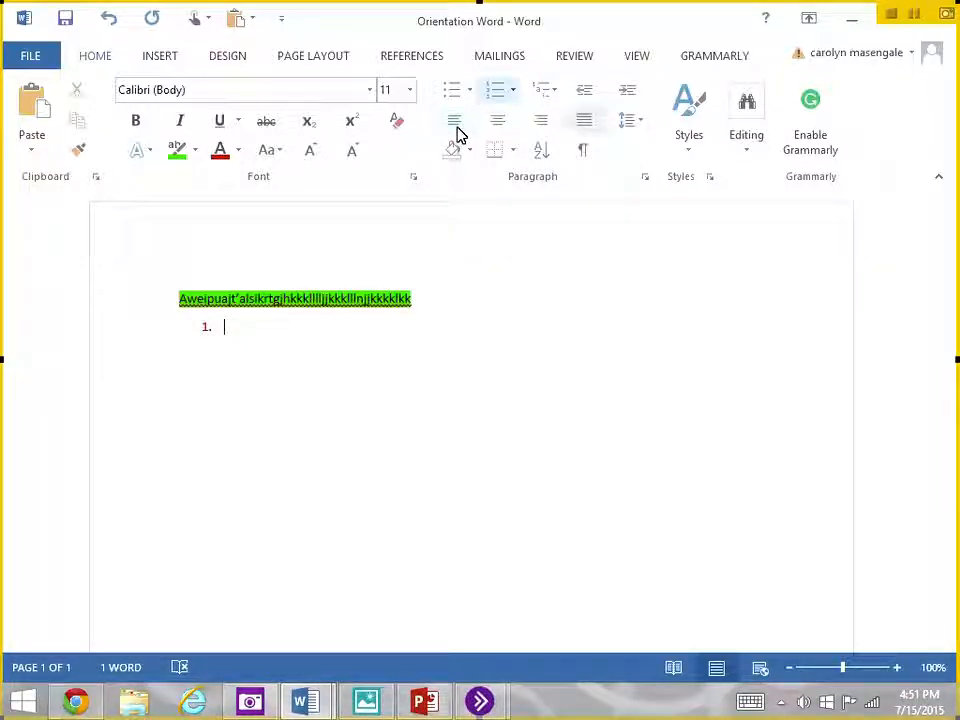
- Center the empty numbered list item below the highlighted line
click(490, 131)
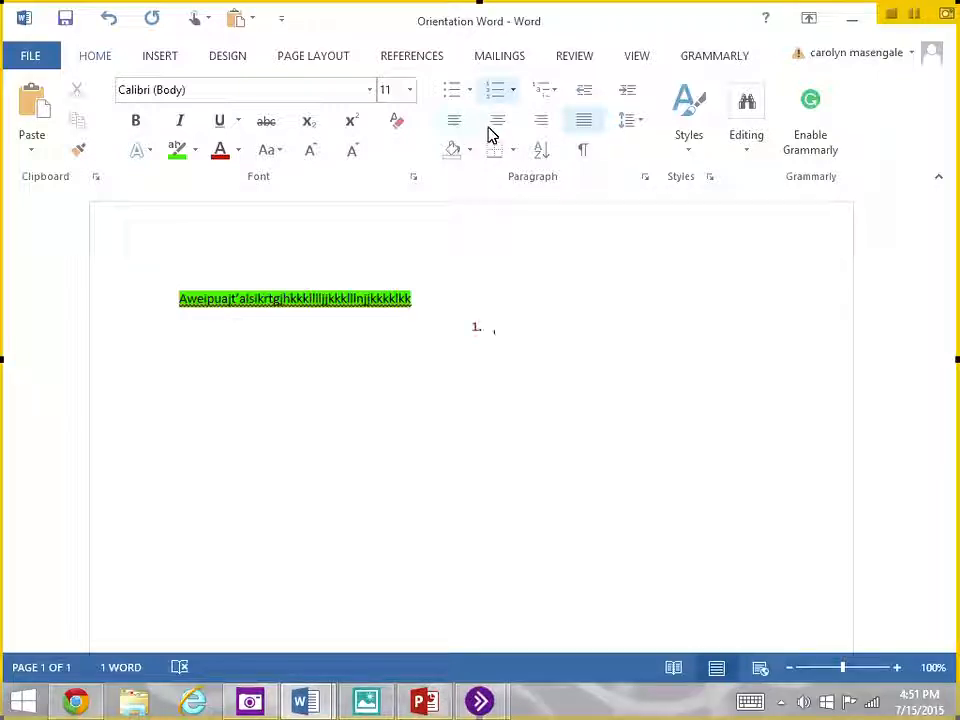
- Try right alignment and blue-gray paragraph shading on the numbered item, and undo both changes
click(542, 124)
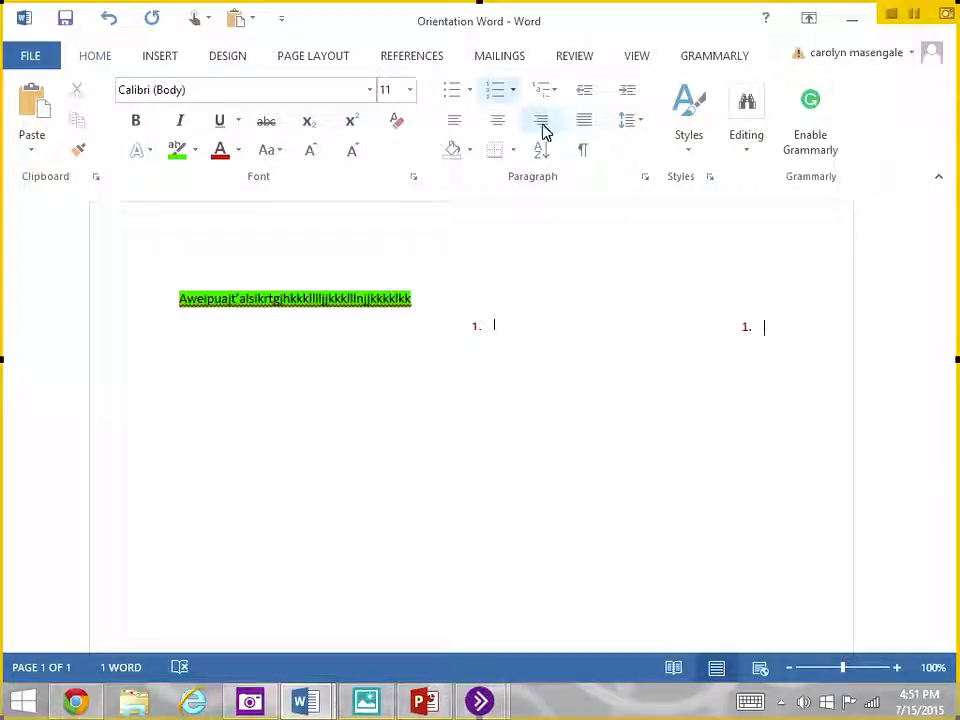
click(470, 149)
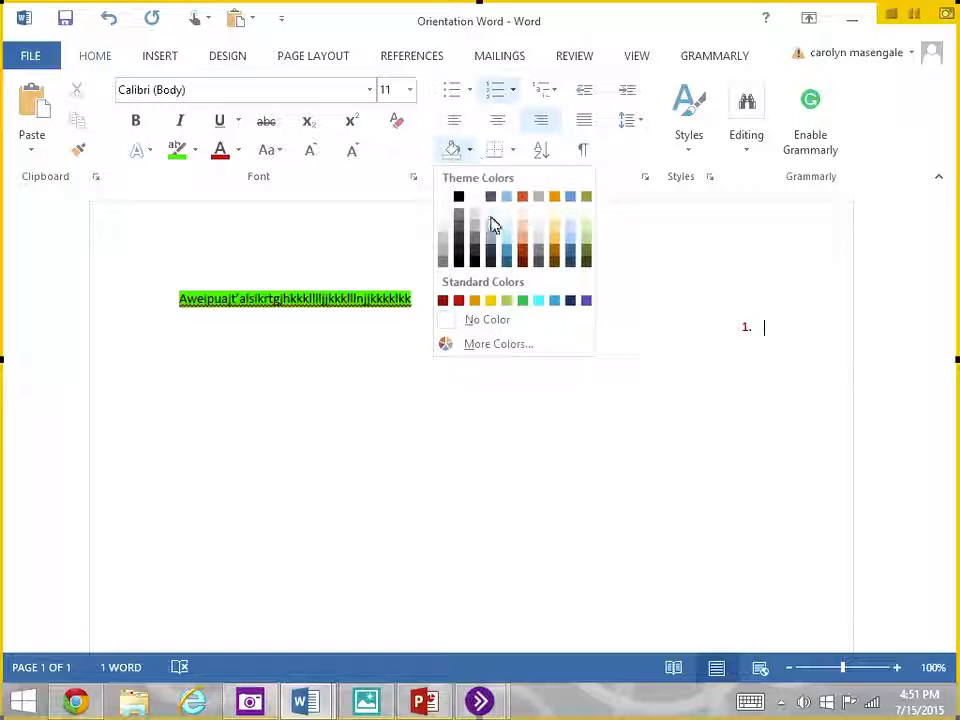
click(494, 242)
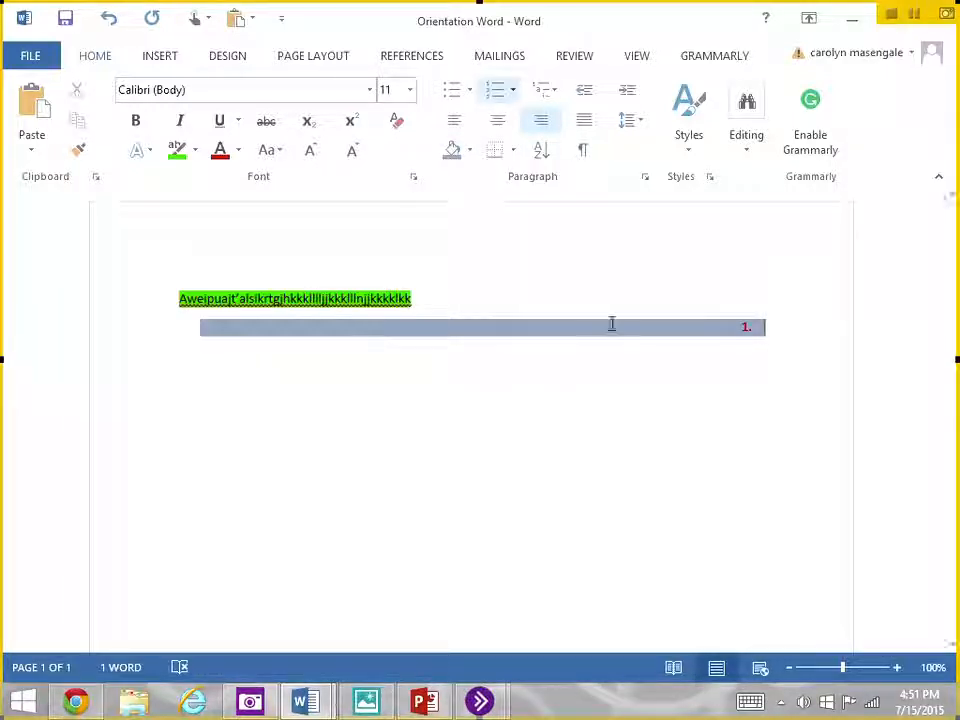
click(110, 20)
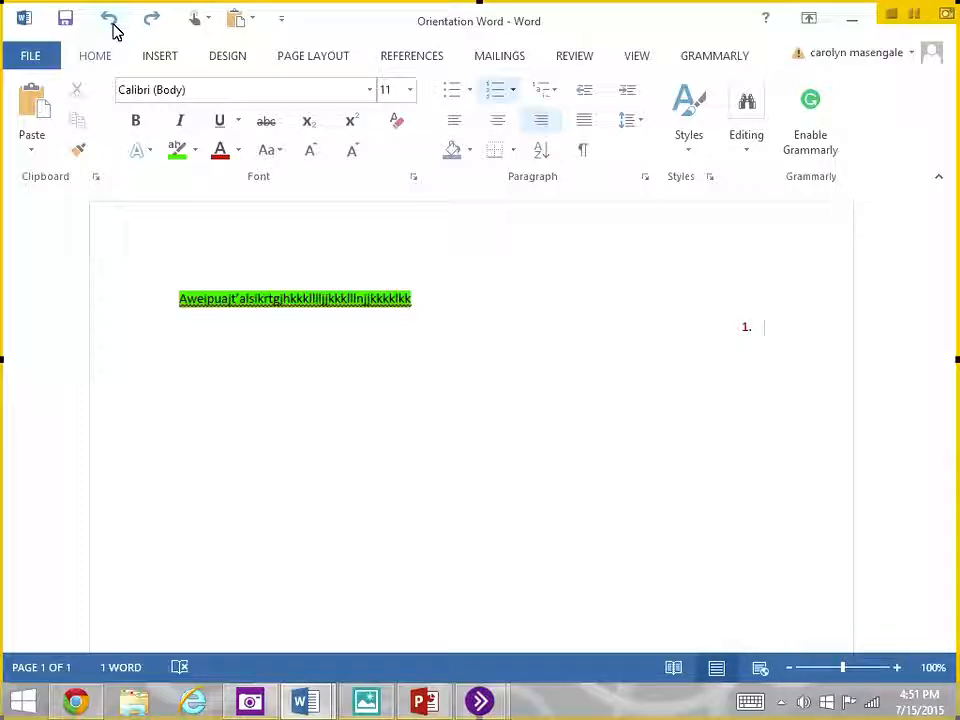
click(112, 27)
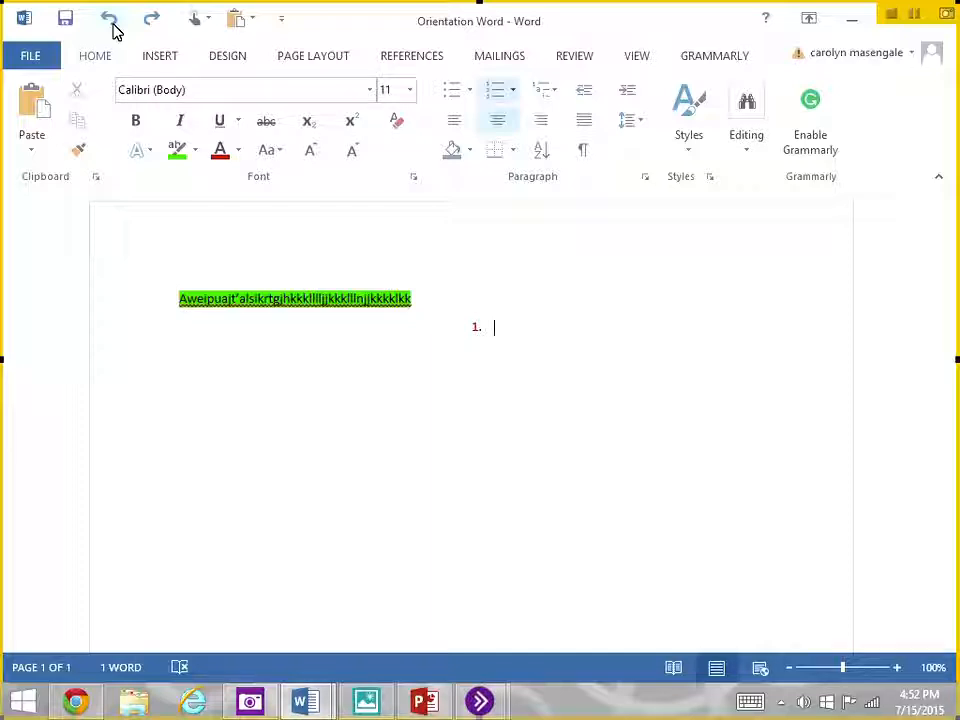
- Examine the page number placement options and the available design, page layout and reference tools
click(160, 58)
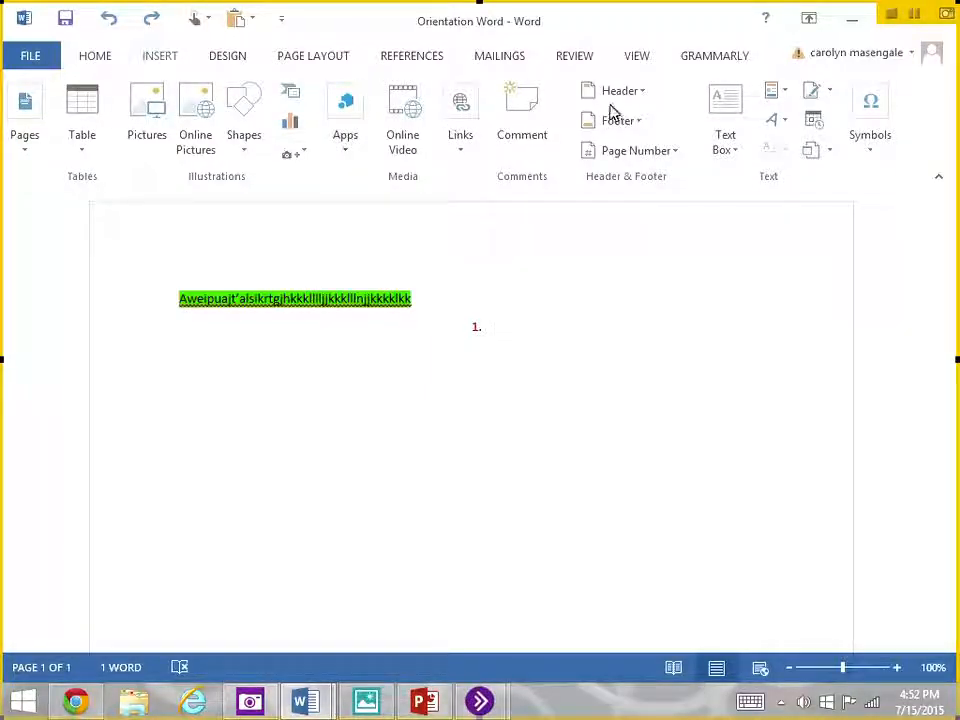
click(629, 152)
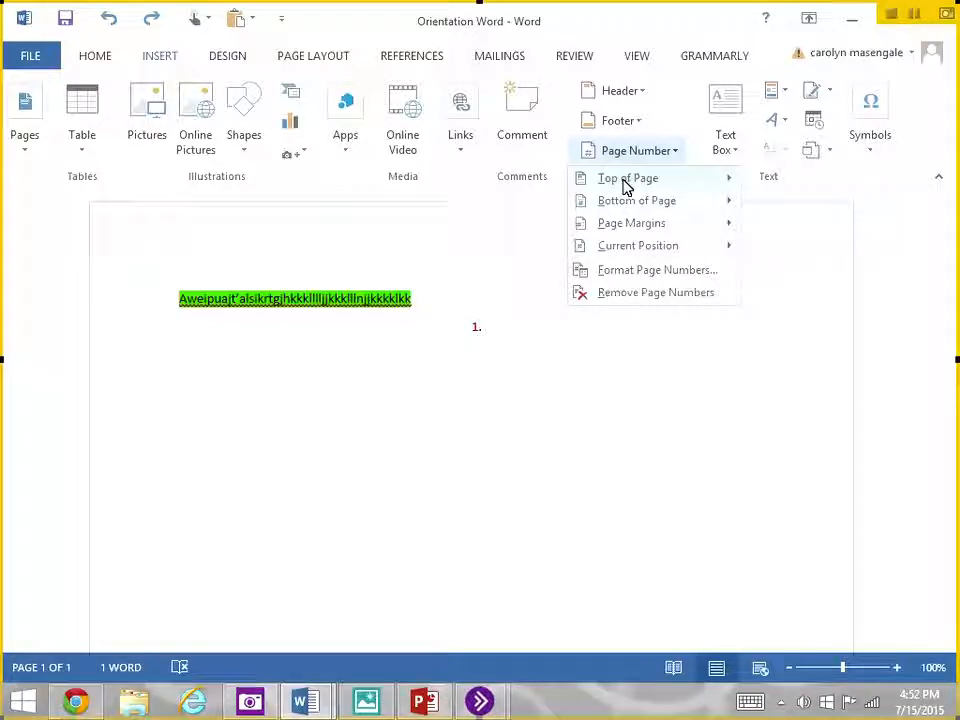
mouse_move(627, 188)
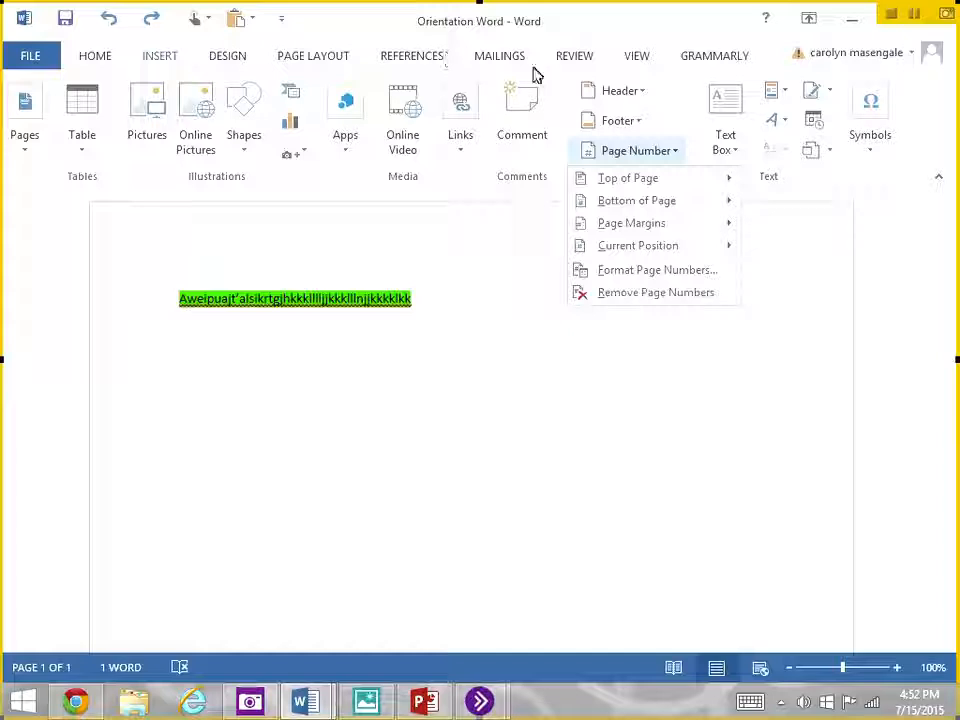
click(234, 57)
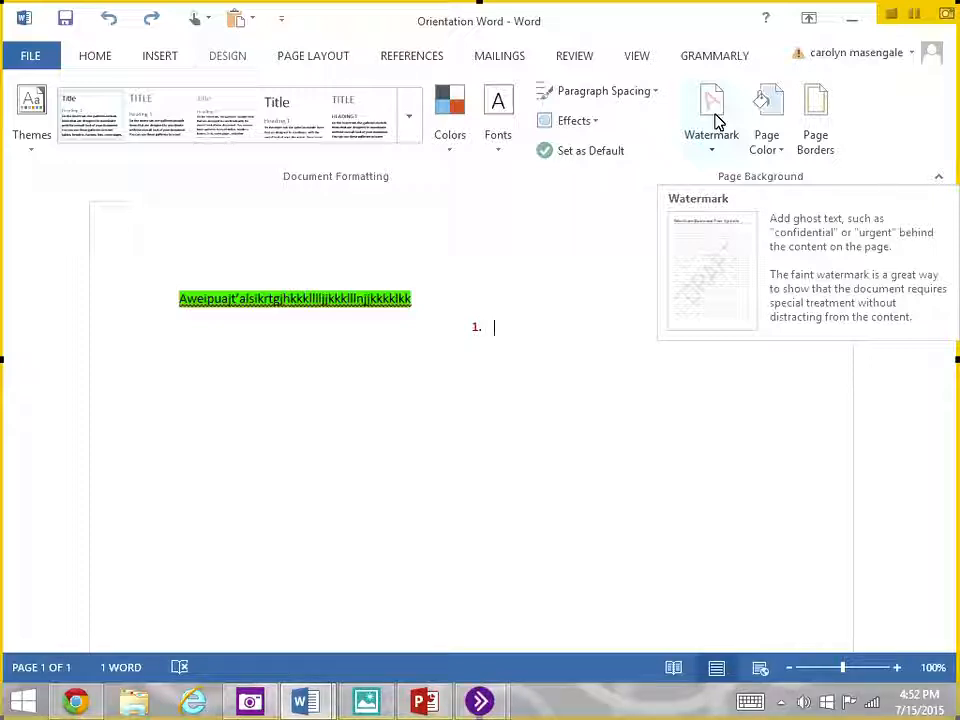
click(338, 63)
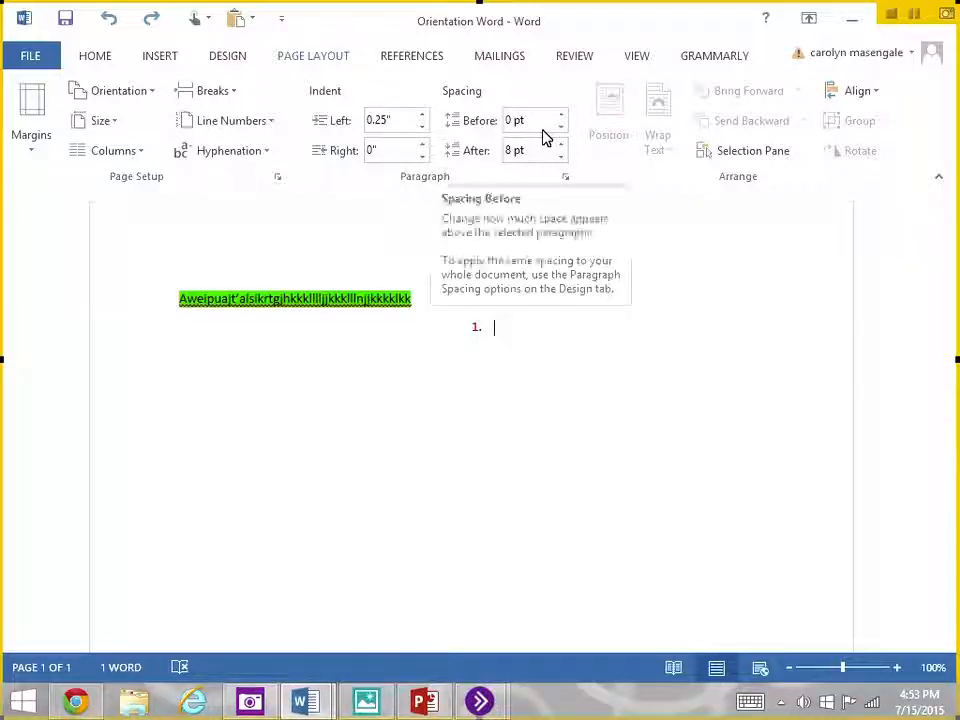
click(407, 62)
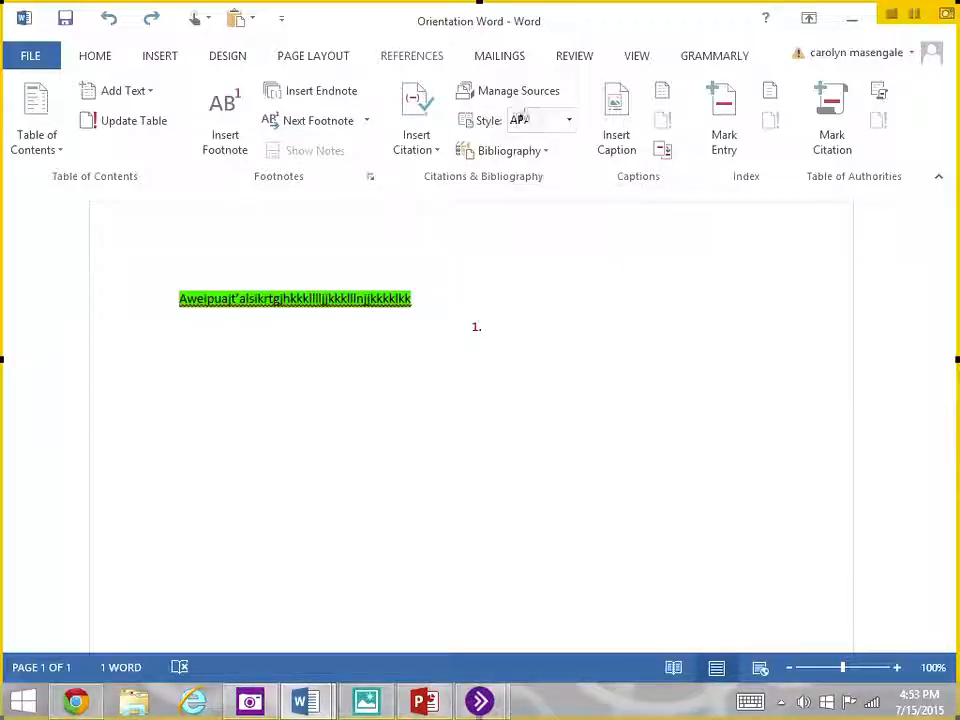
- Run the spelling and grammar check, deleting the flagged highlighted line and resuming the check until it completes
click(566, 62)
click(31, 92)
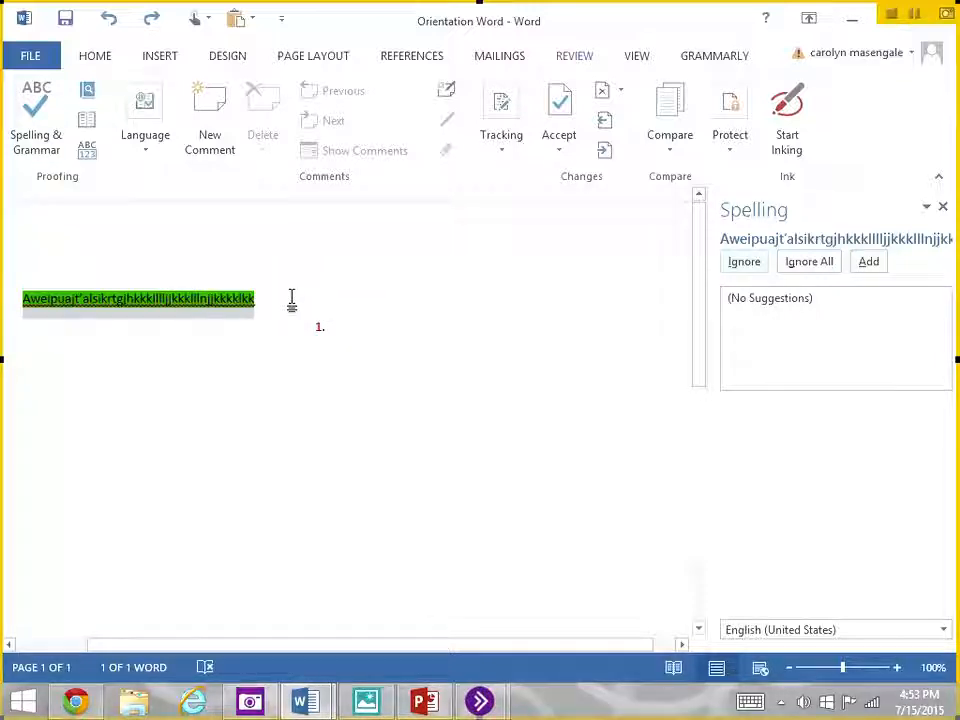
click(14, 300)
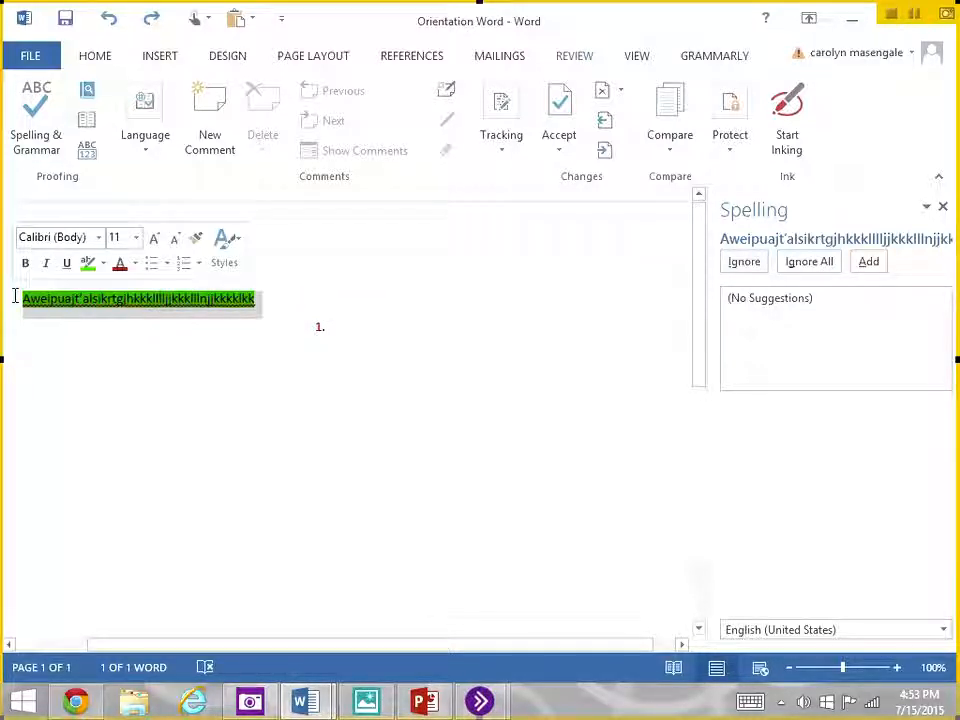
key(Delete)
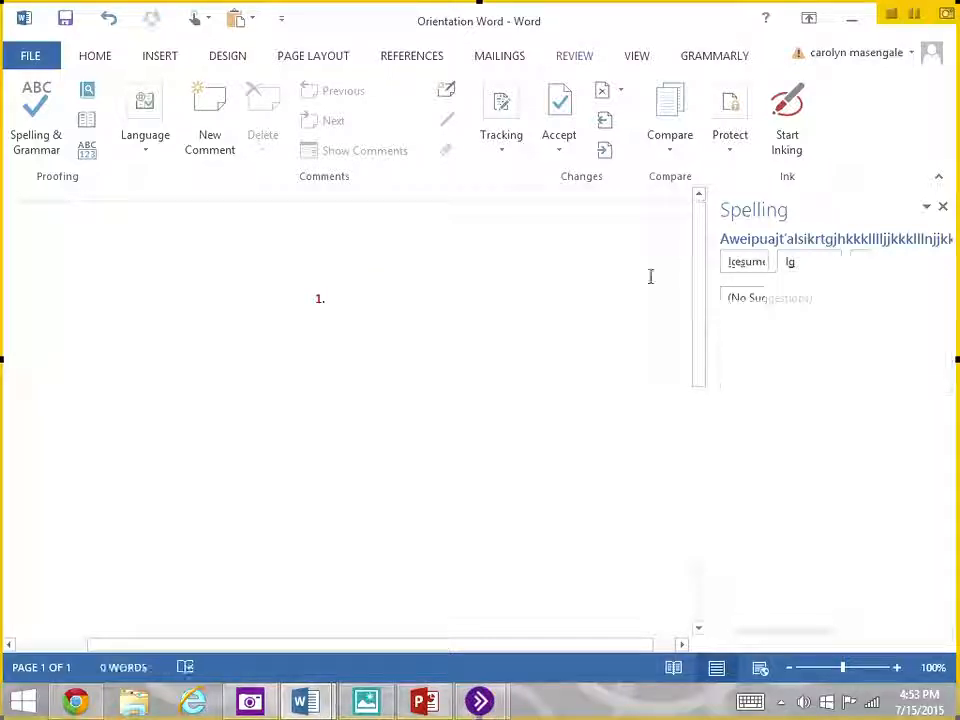
click(745, 264)
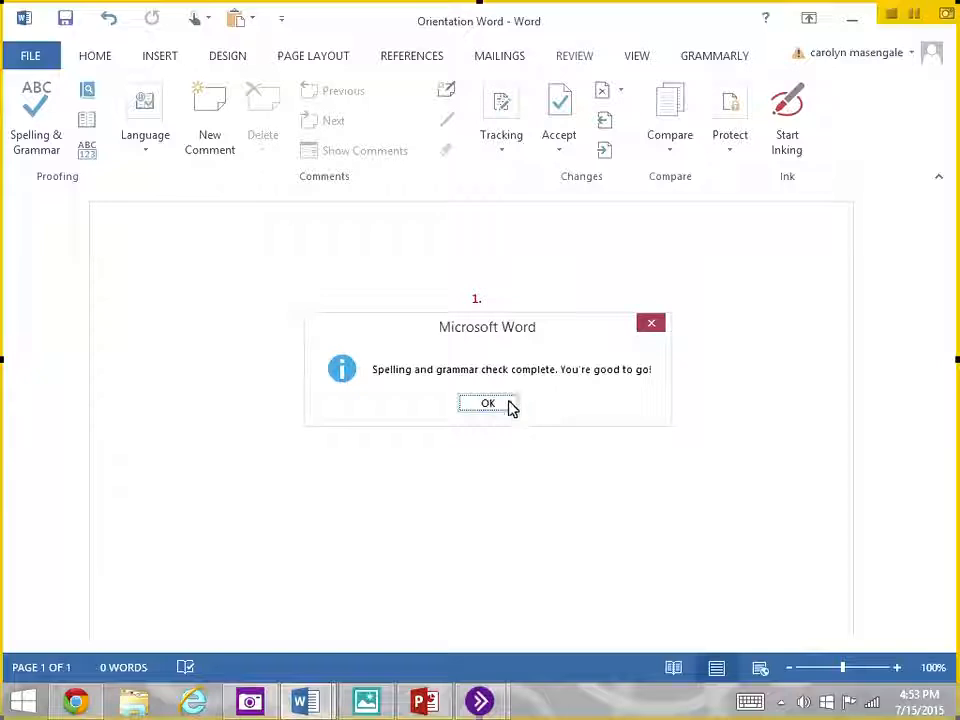
click(510, 405)
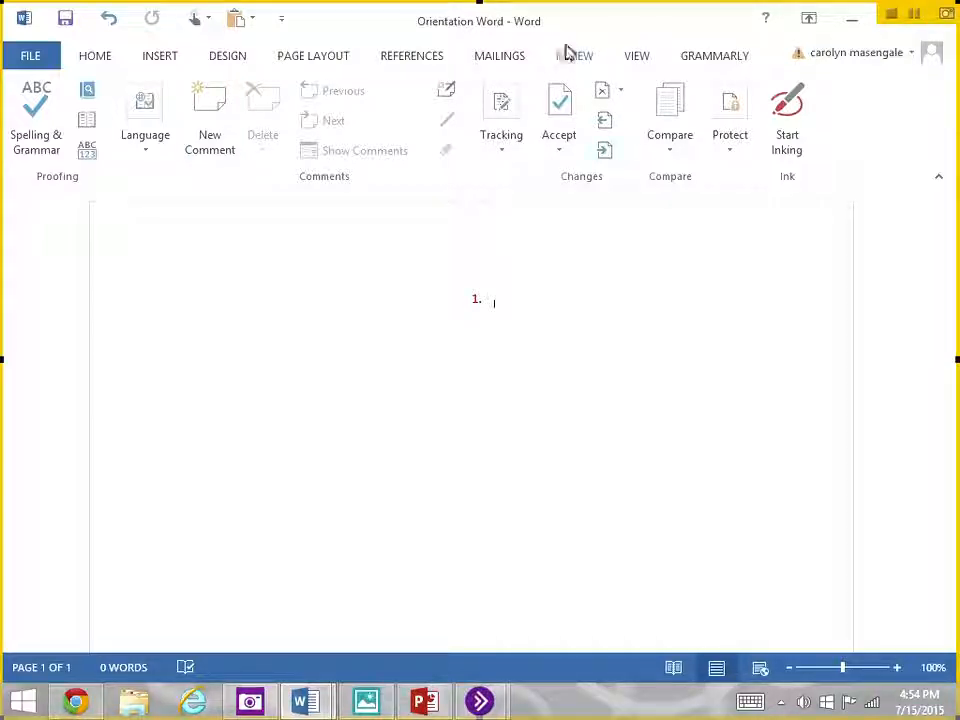
- Try to turn on Track Changes with revisions shown in balloons
click(501, 115)
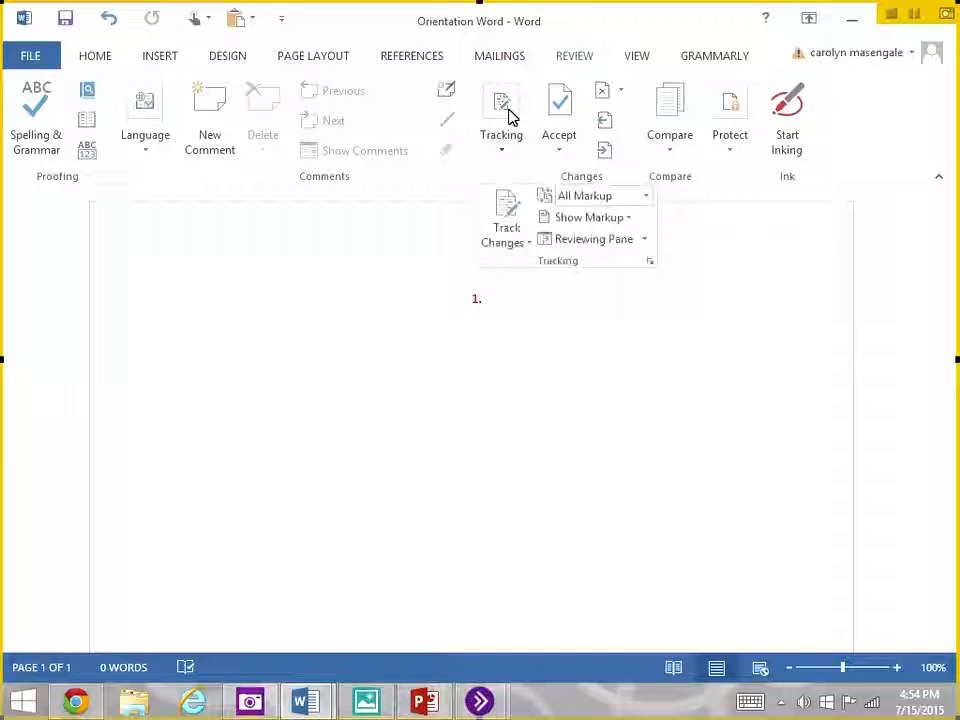
click(531, 244)
click(534, 266)
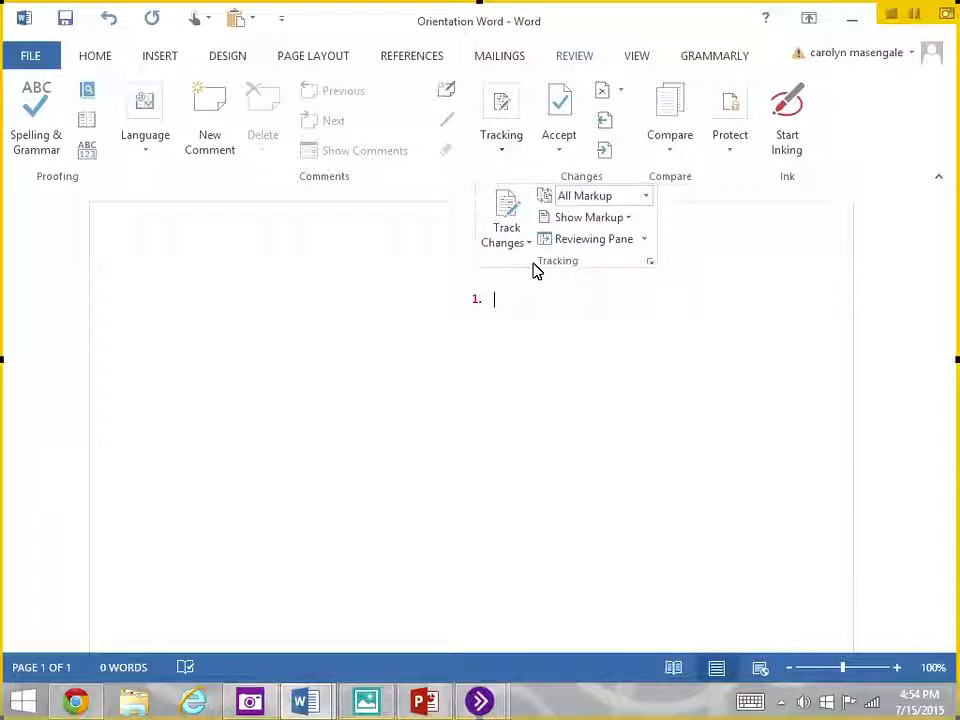
click(617, 220)
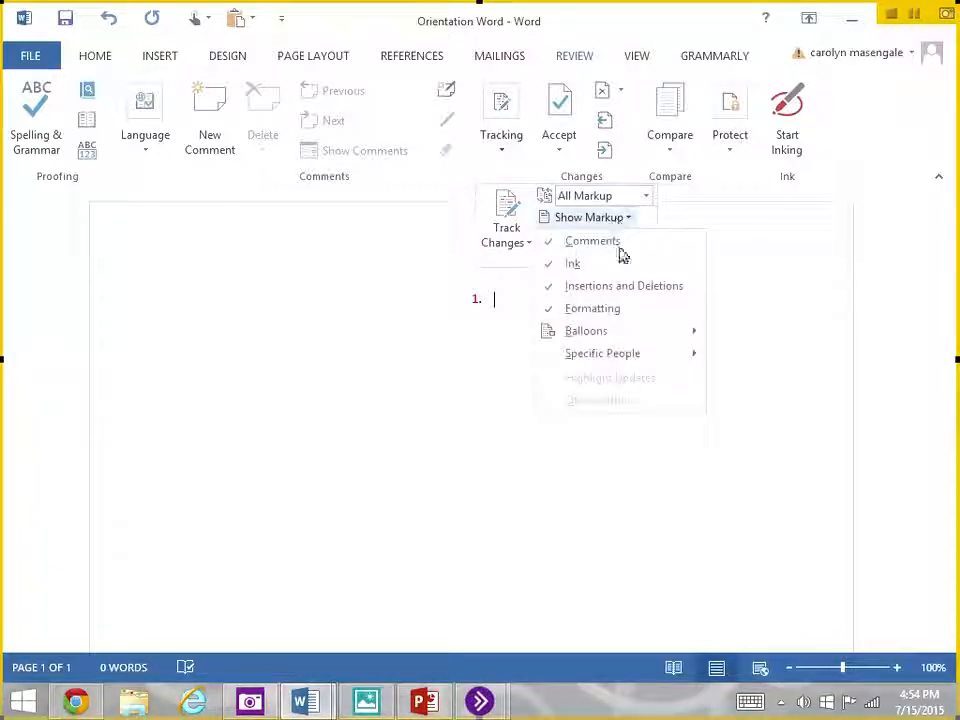
mouse_move(592, 336)
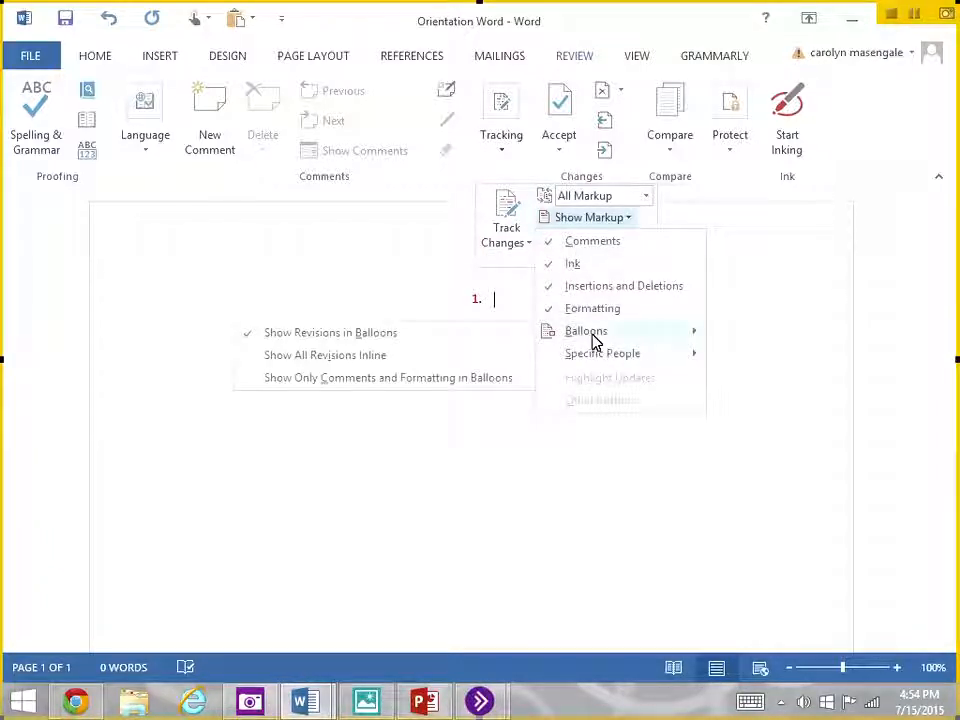
click(470, 338)
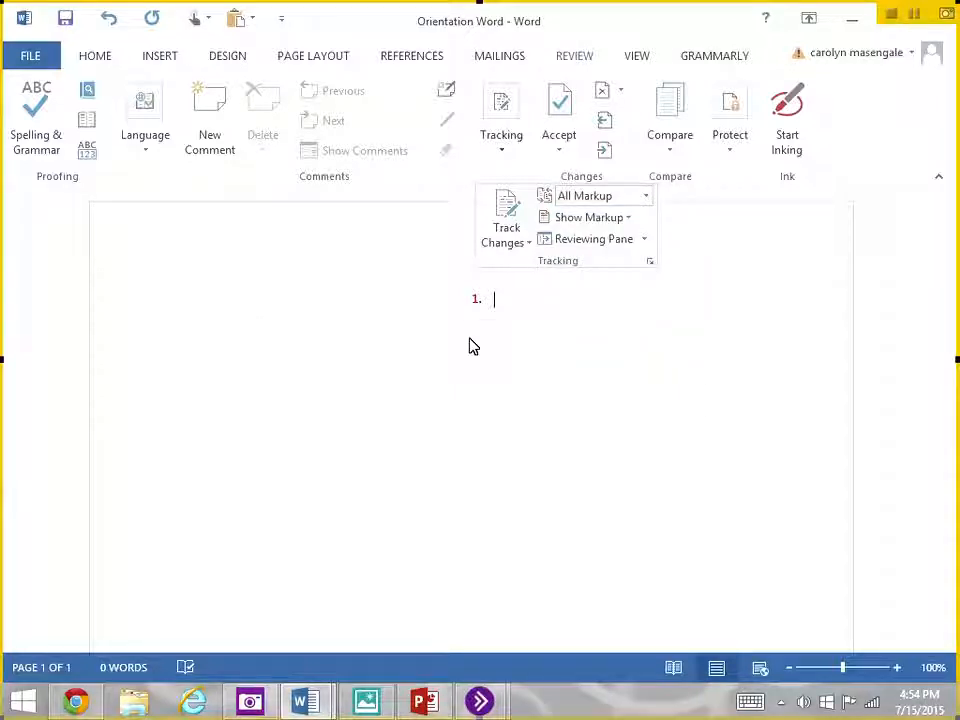
click(530, 324)
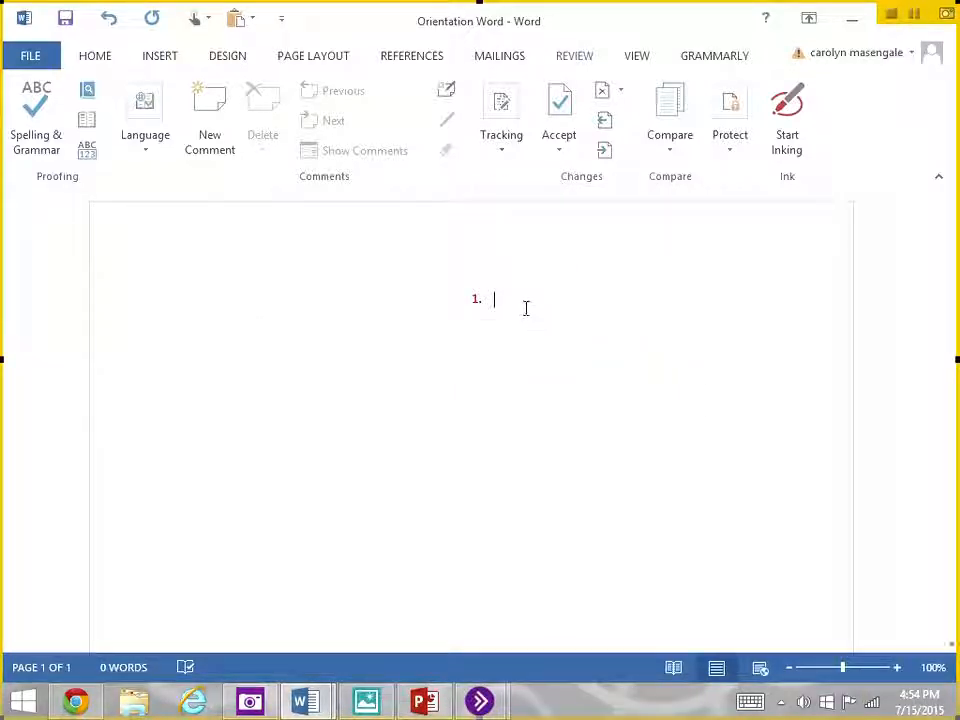
- Enter "lkihjfdklshafesdlikj" in the numbered item and remove its numbering and centering
text(lkihjfdklshafesdlikj)
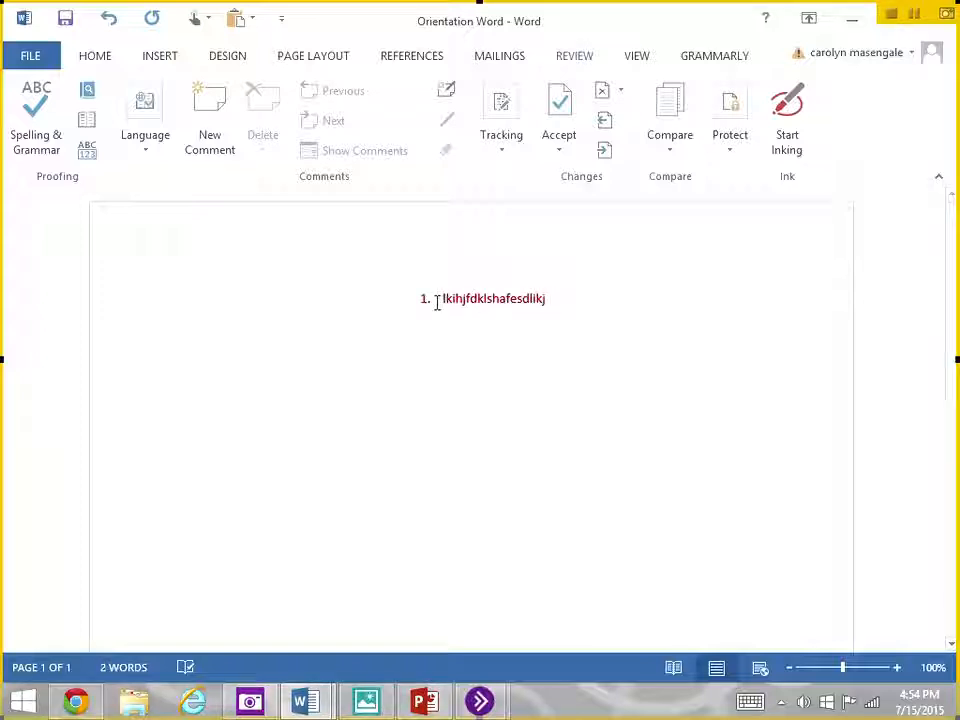
click(390, 305)
key(BackSpace)
key(BackSpace)
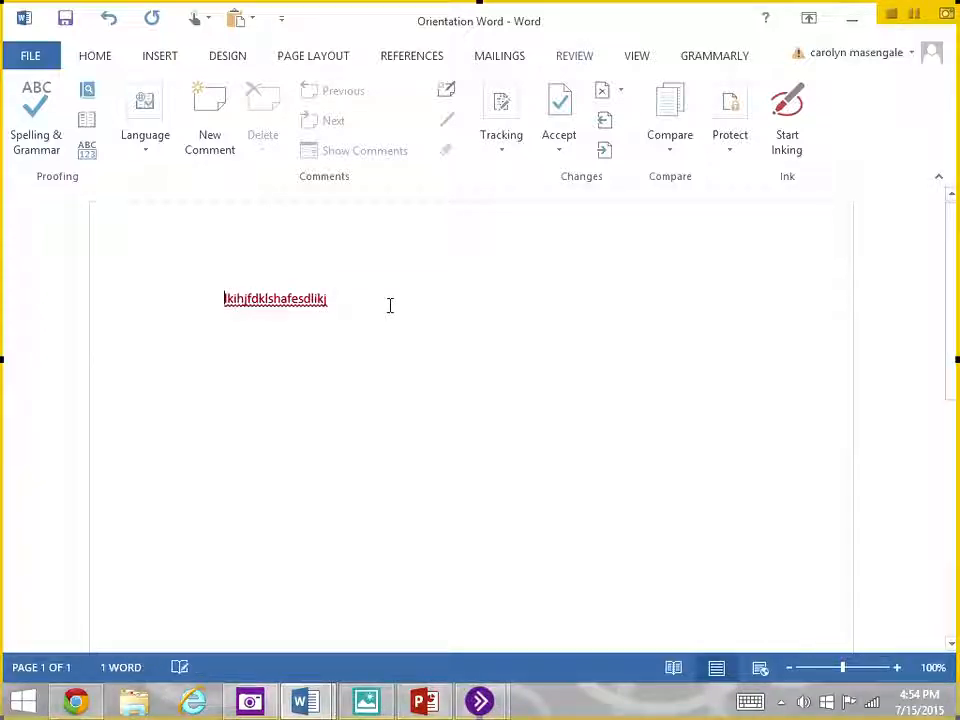
- Turn on Track Changes and set the markup to show revisions in balloons
click(506, 127)
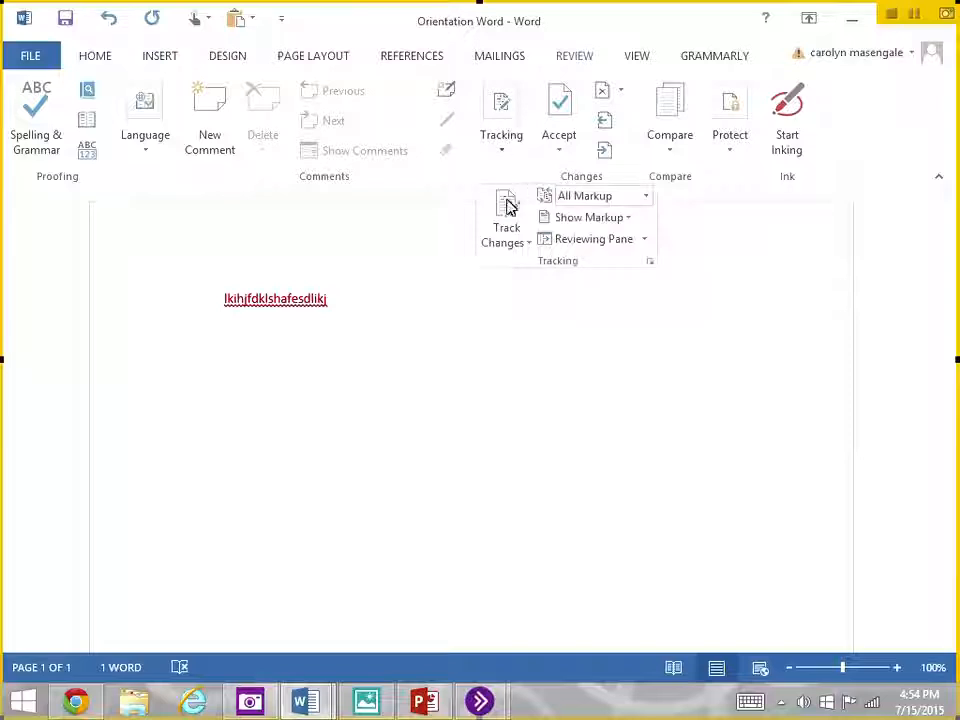
click(518, 250)
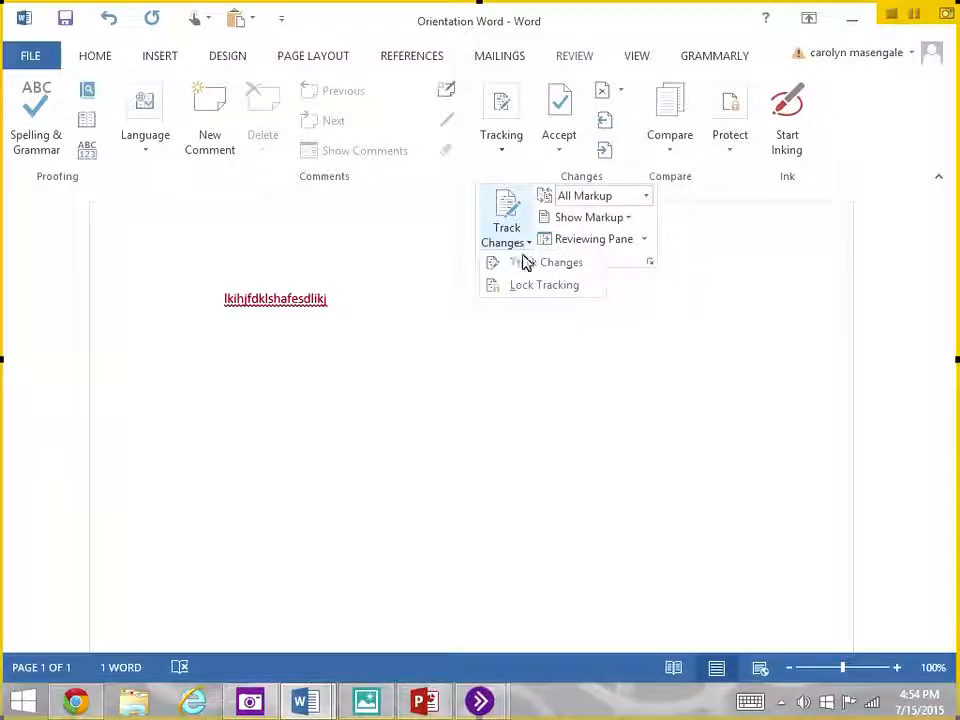
click(525, 262)
click(598, 226)
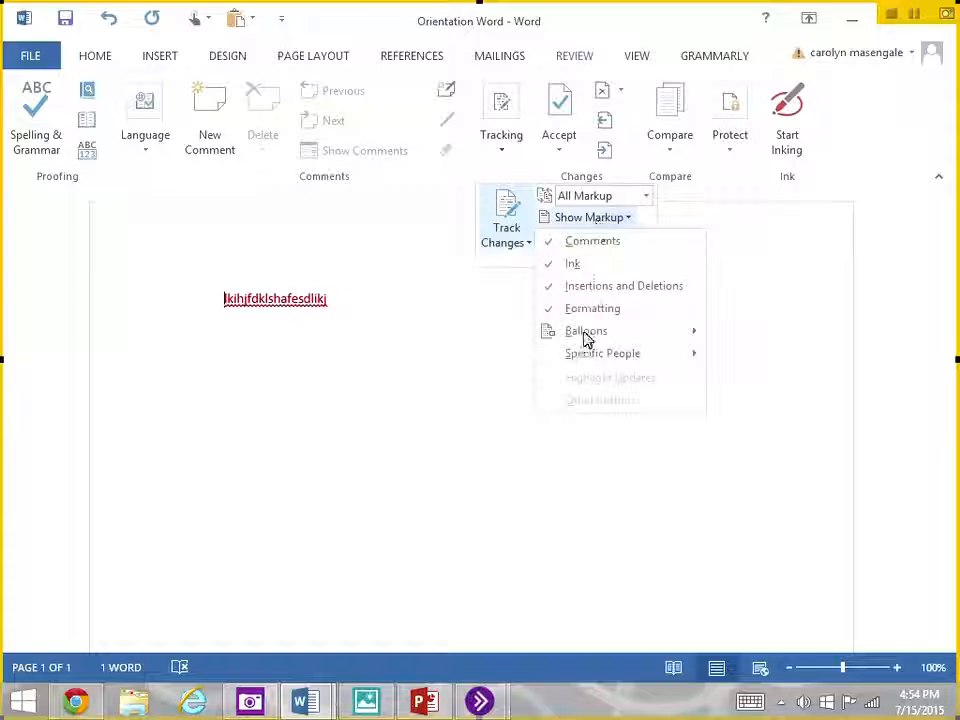
mouse_move(583, 333)
click(401, 341)
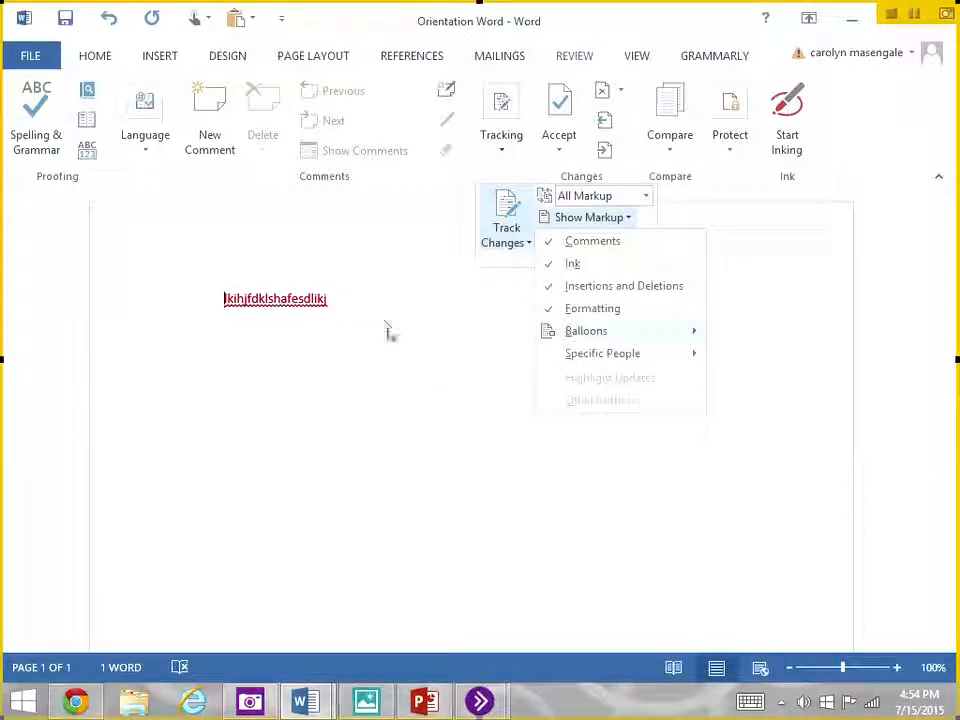
- Replace the line of text with ";lkjga" and "pirsjutWEKNGI" on two separate lines
drag(354, 290, 171, 302)
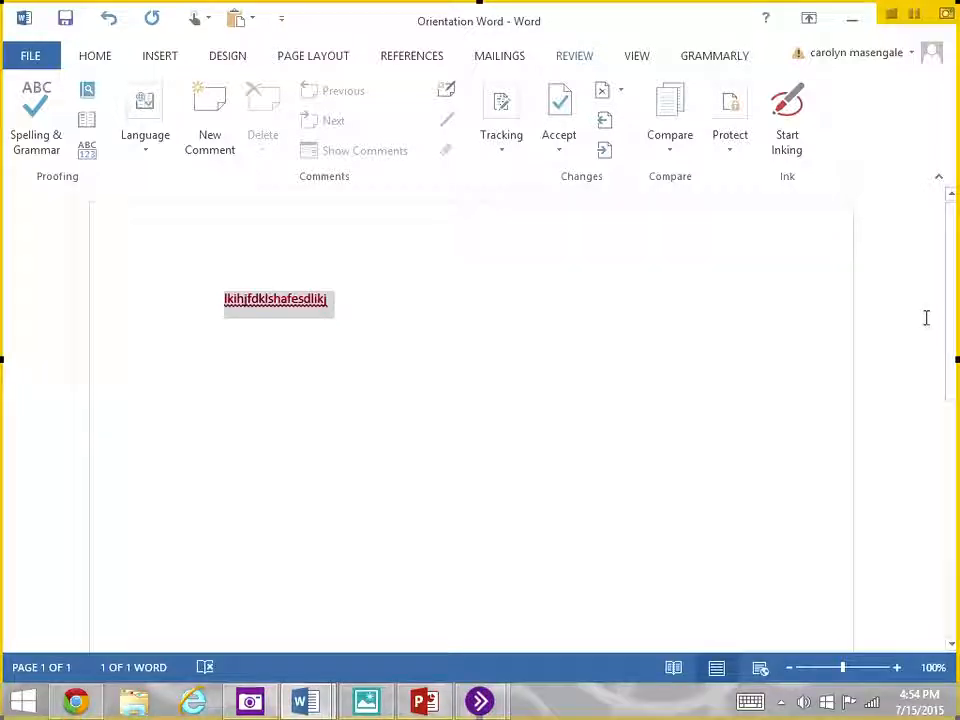
key(Delete)
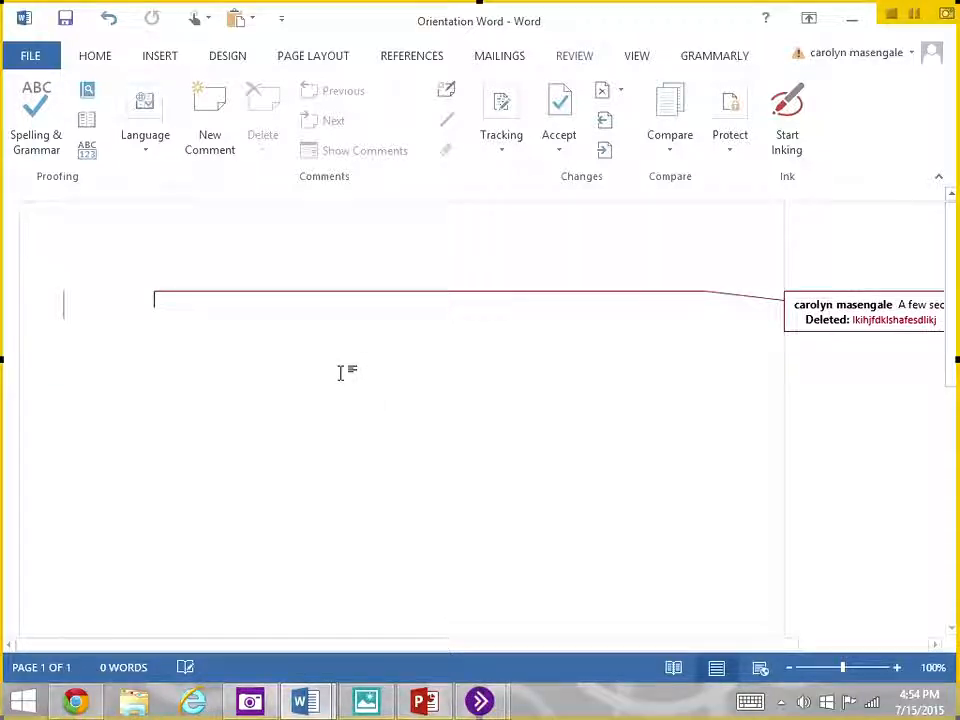
text(;lkiga)
key(Return)
text(pirsjutWEKNGI)
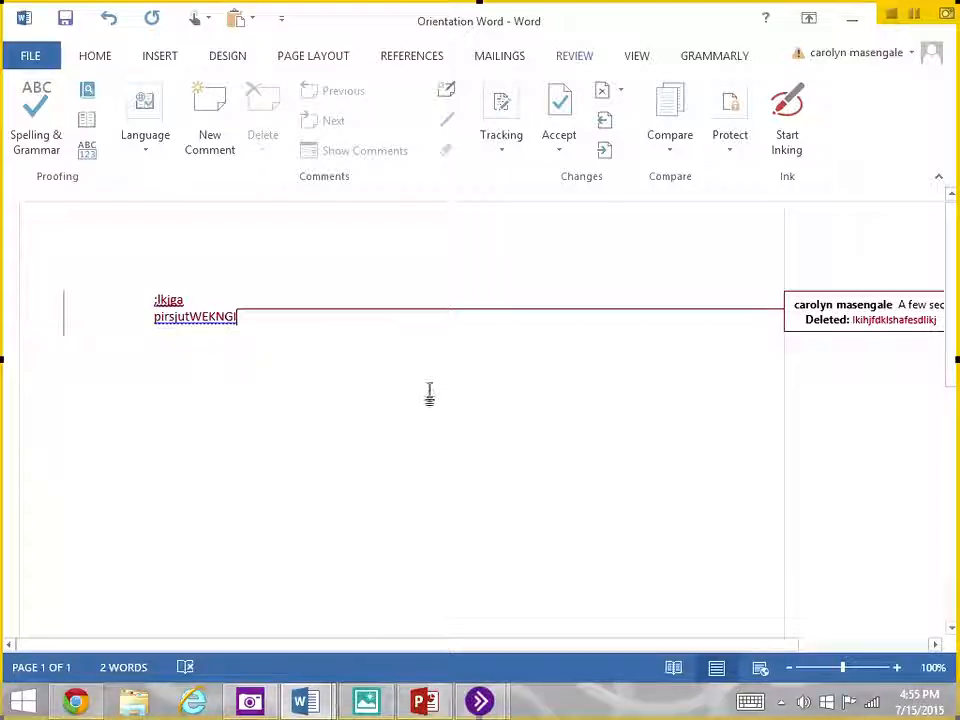
- Accept the tracked deletion and move to the next change, then reject the two newly inserted lines
click(559, 152)
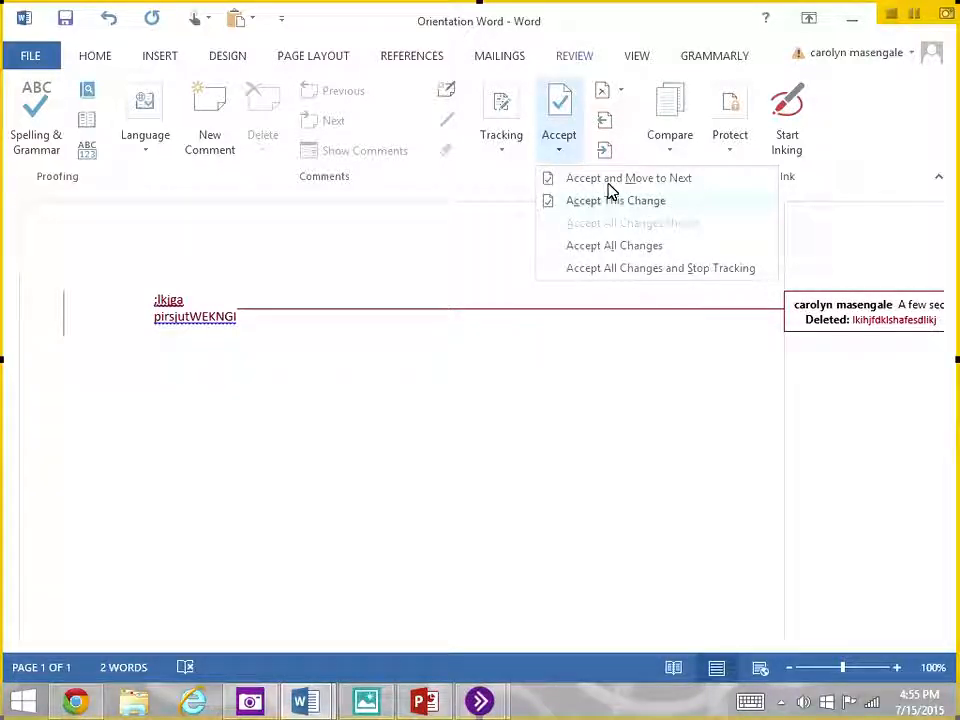
click(610, 195)
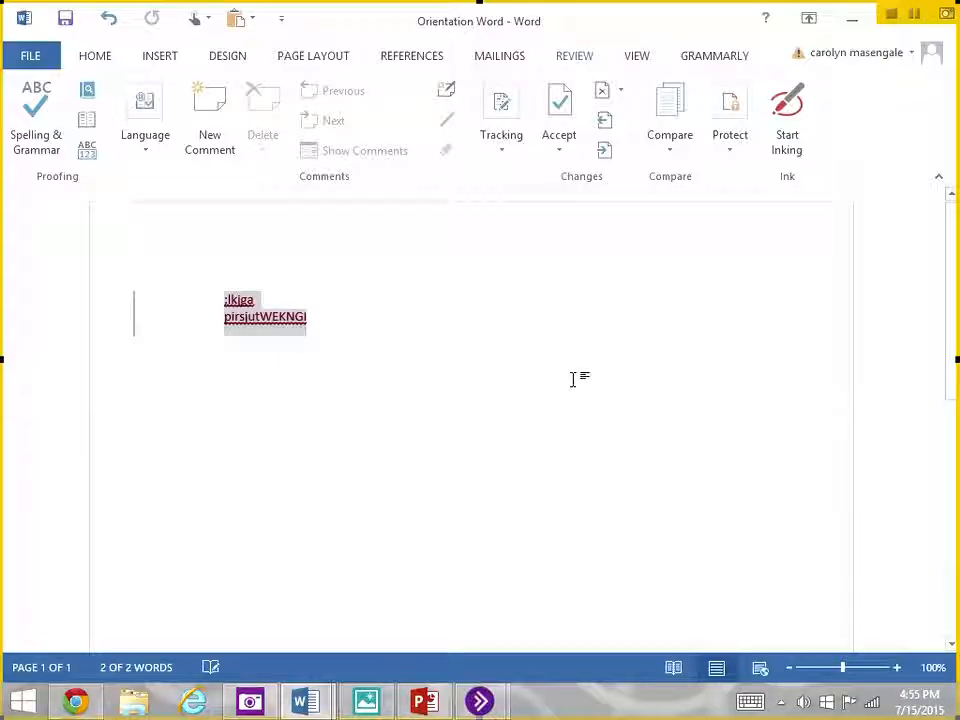
click(621, 92)
click(617, 129)
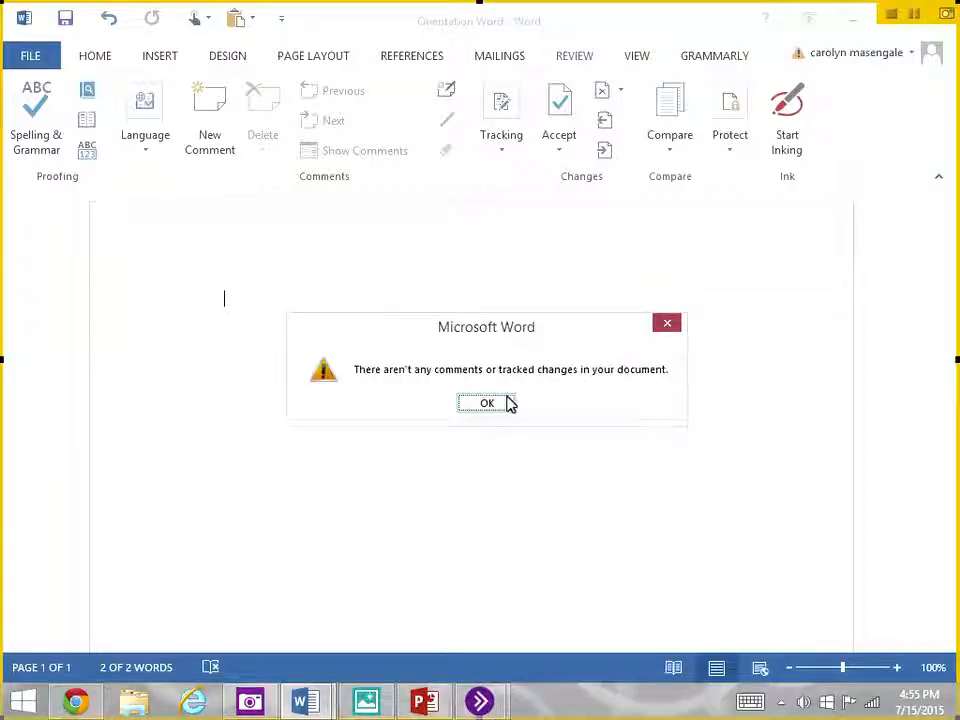
- Dismiss the Word message, then switch to the blank presentation in PowerPoint and display the recent presentations available to open
click(512, 401)
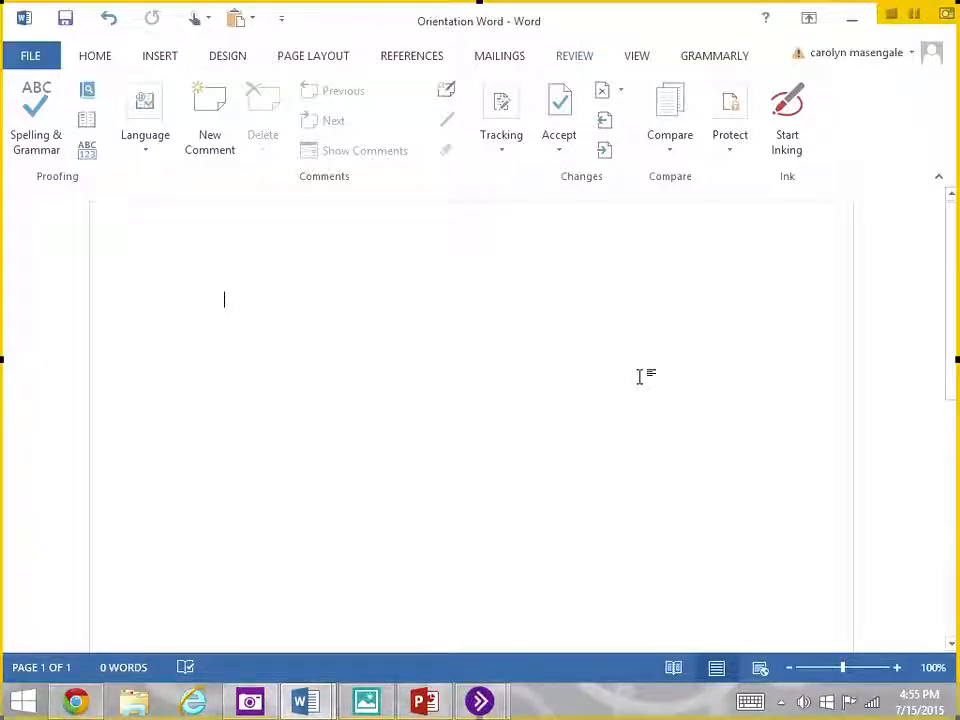
click(430, 702)
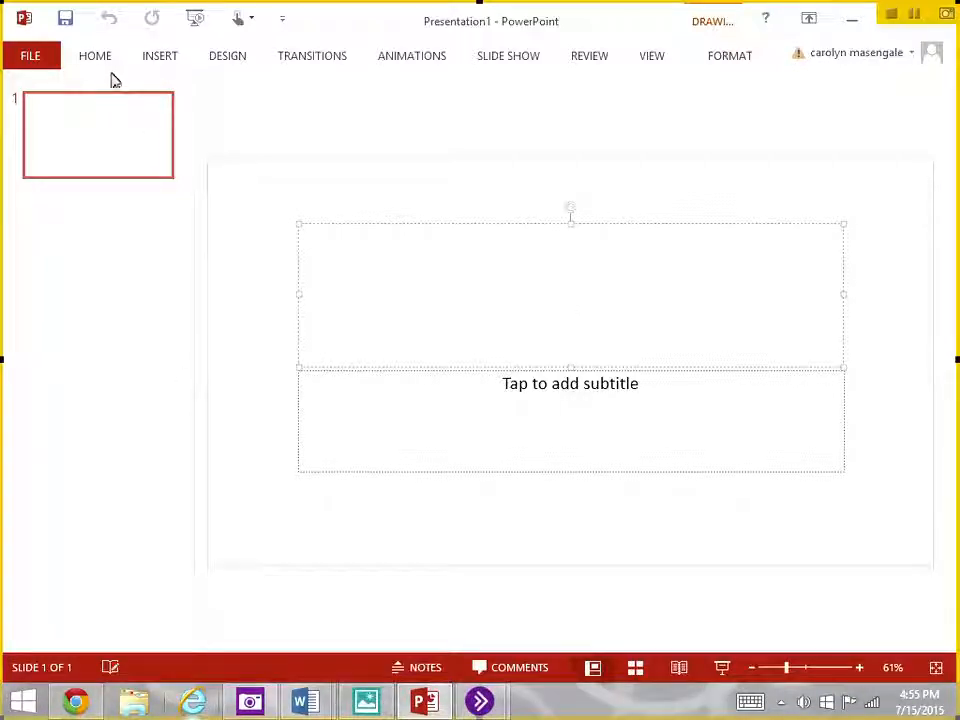
click(30, 64)
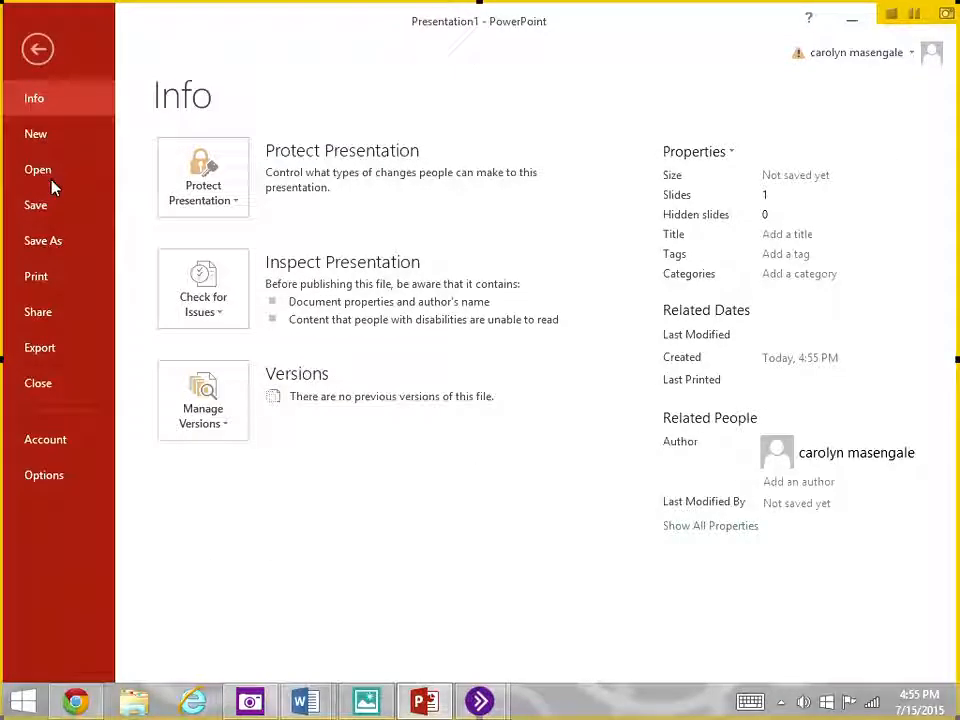
click(47, 177)
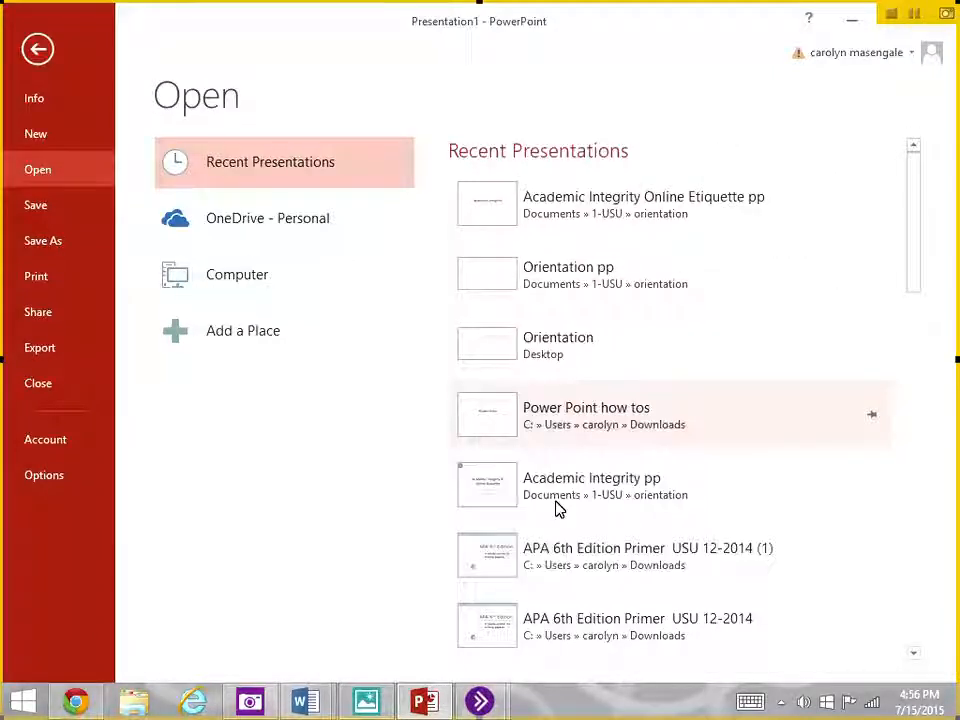
- Set the presentation's print layout to Notes Pages and return to the slide without printing
click(30, 293)
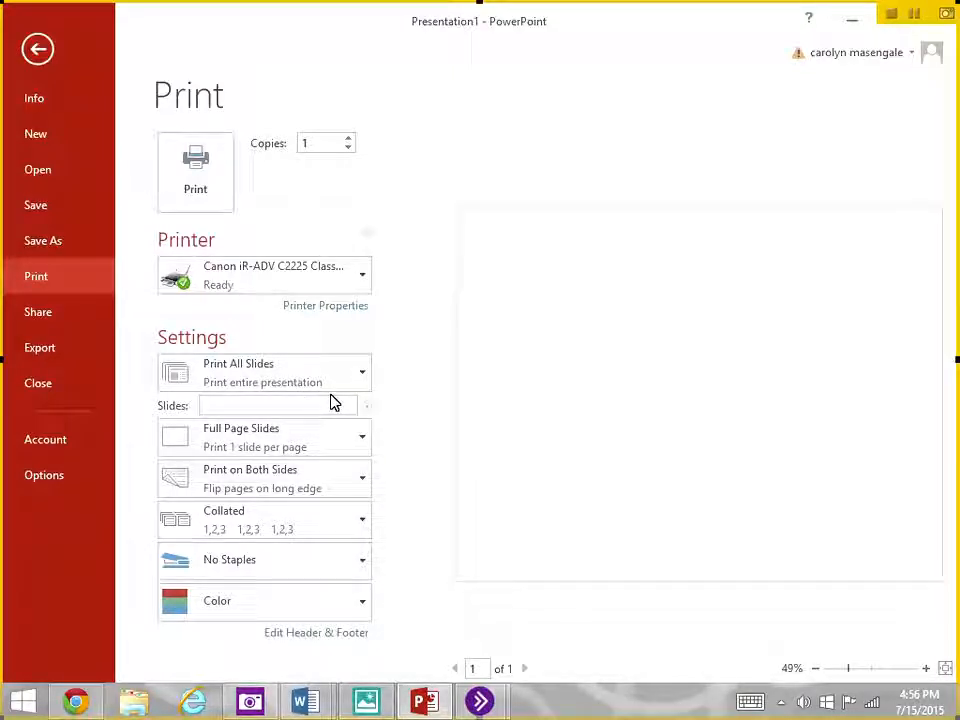
click(313, 441)
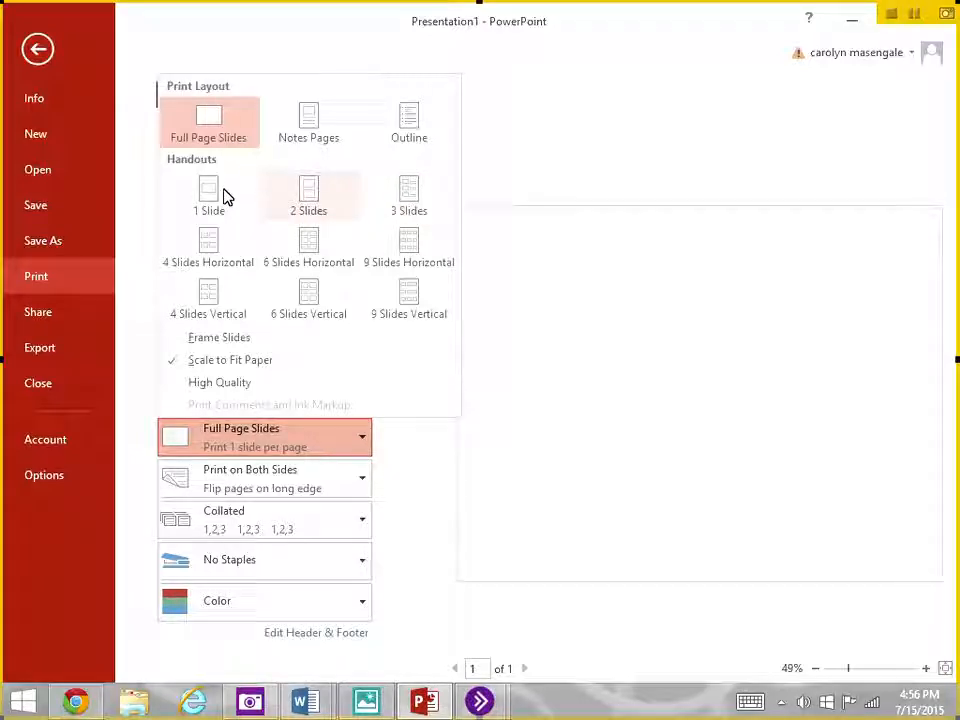
click(318, 127)
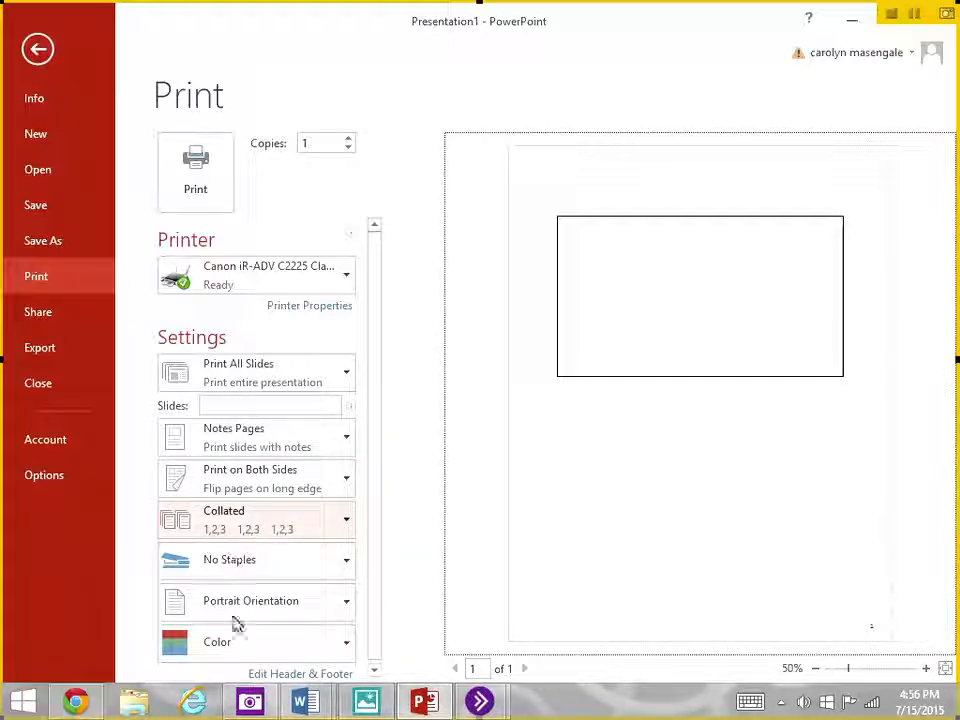
click(40, 49)
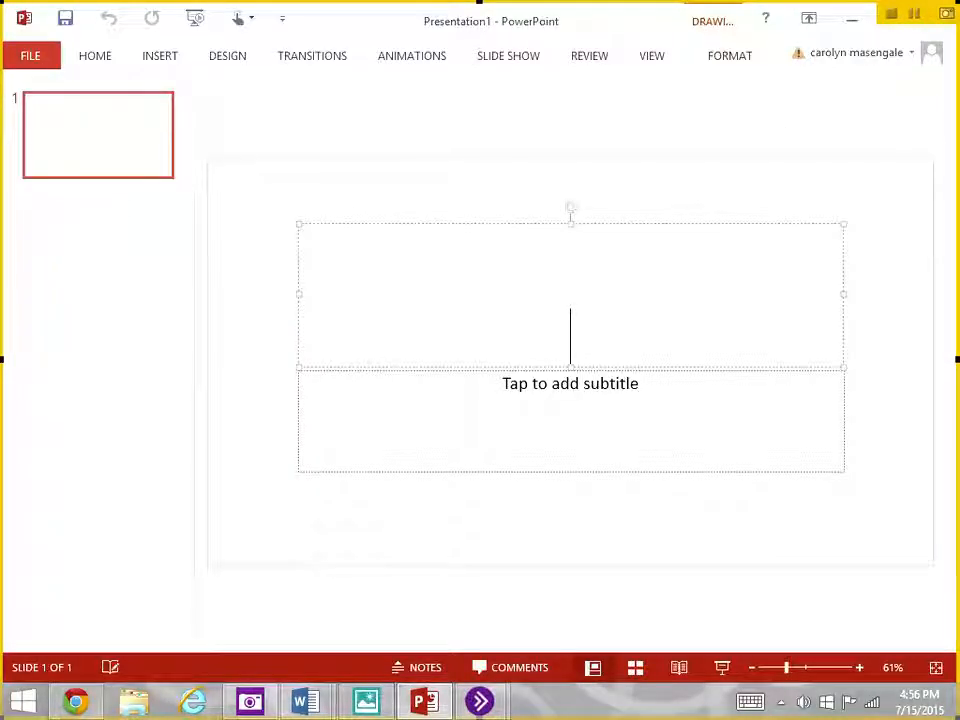